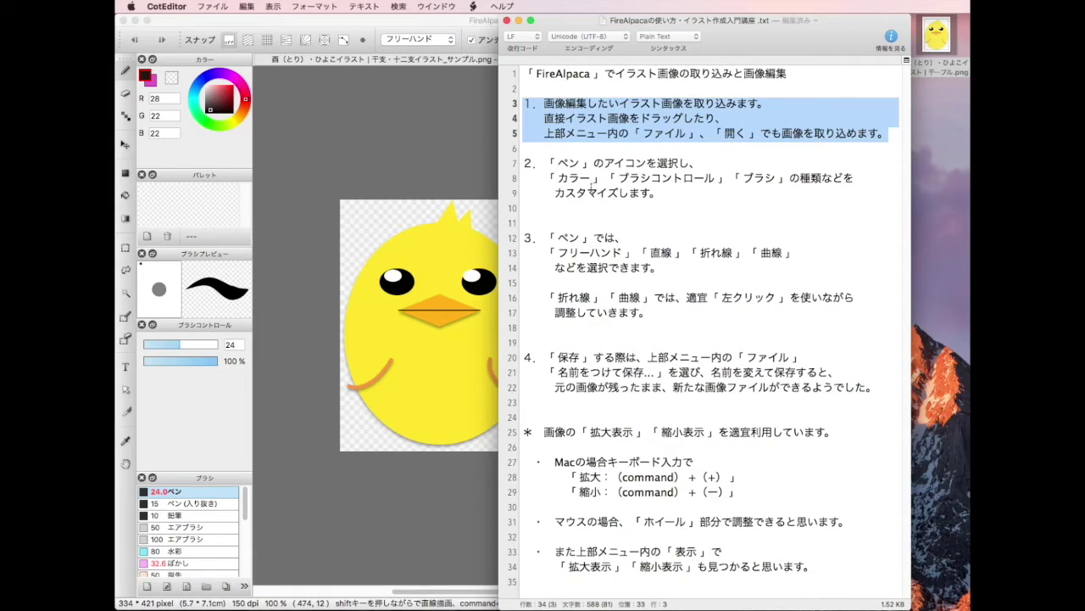
- Highlight section 2 of the notes about customising the pen, then switch to FireAlpaca
left_click_drag(523, 163, 764, 192)
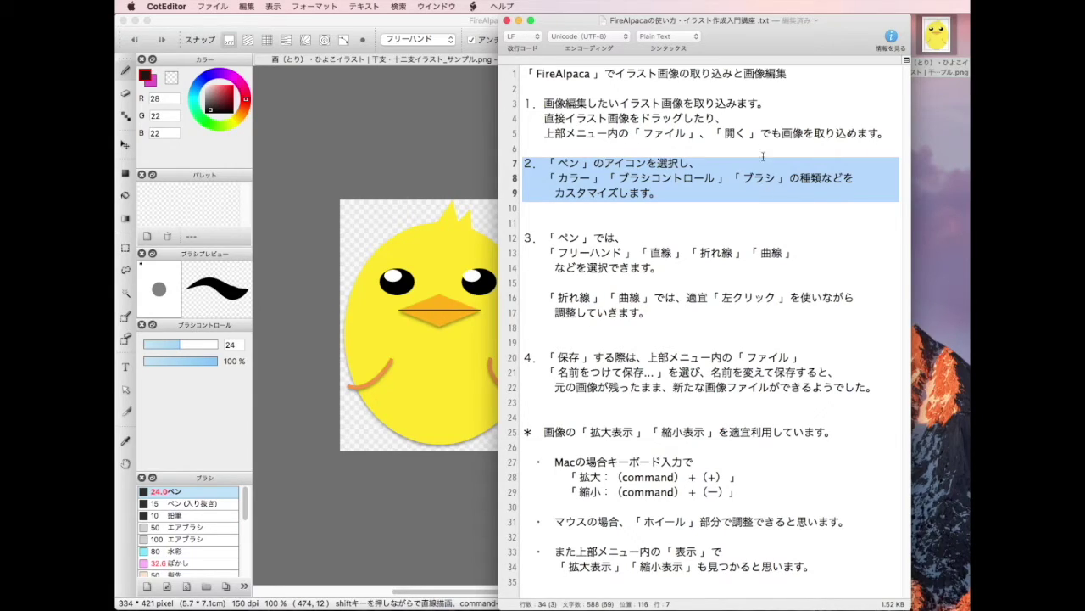
left_click_drag(784, 31, 841, 23)
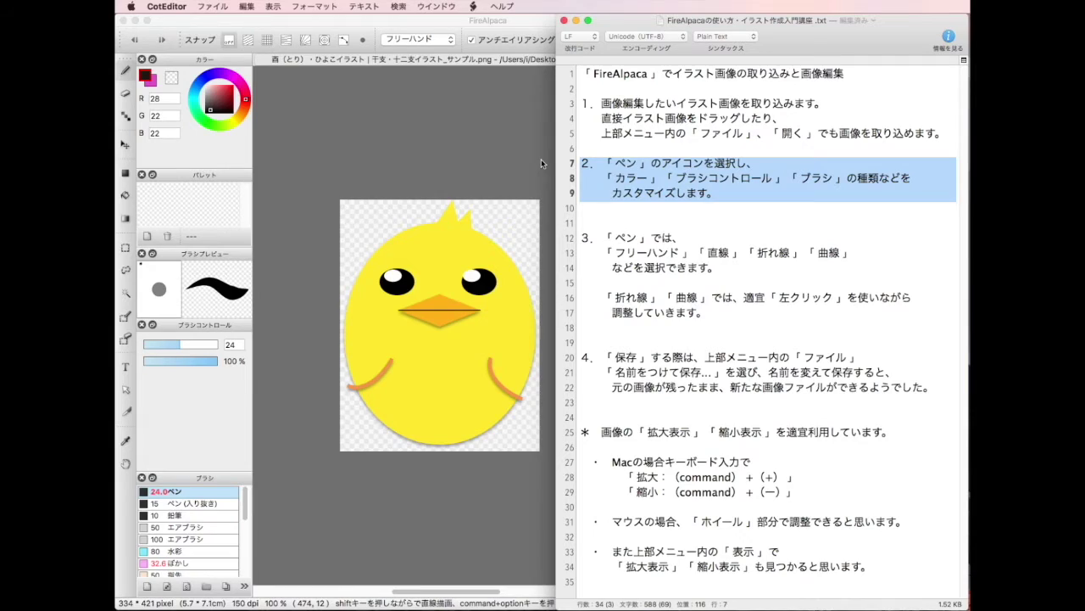
left_click(541, 159)
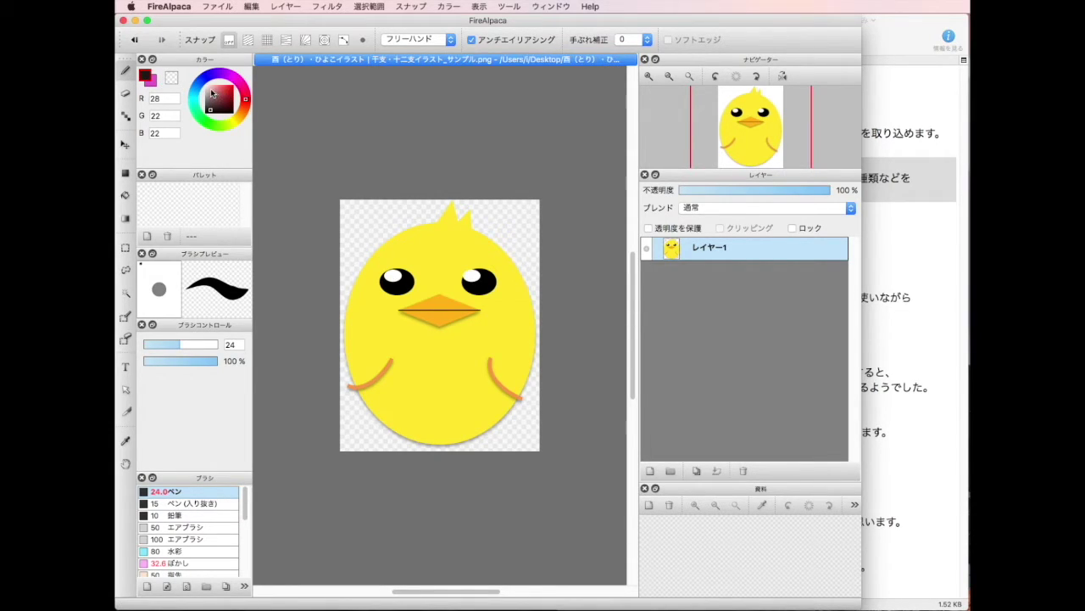
- Set the drawing colour to near-white, RGB 250, 250, 250, and the ペン brush size to 20
left_click(206, 92)
left_click(203, 87)
mouse_move(182, 346)
left_mouse_down()
mouse_move(212, 345)
mouse_move(173, 346)
left_mouse_up()
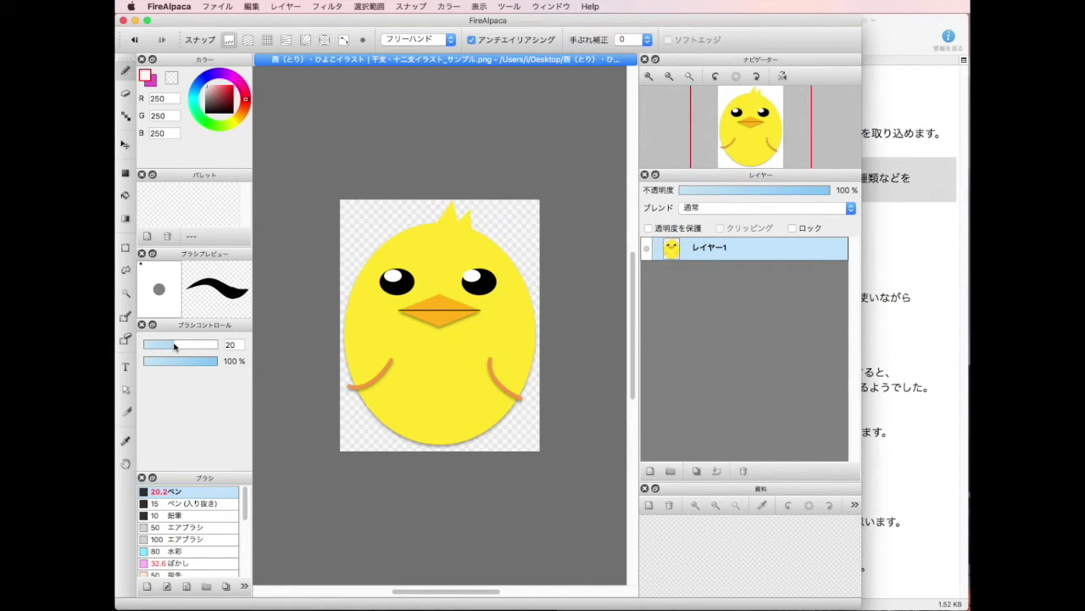
- Enlarge the brush list, choose the もこもこ brush and set its size to 30
left_click_drag(217, 471, 215, 397)
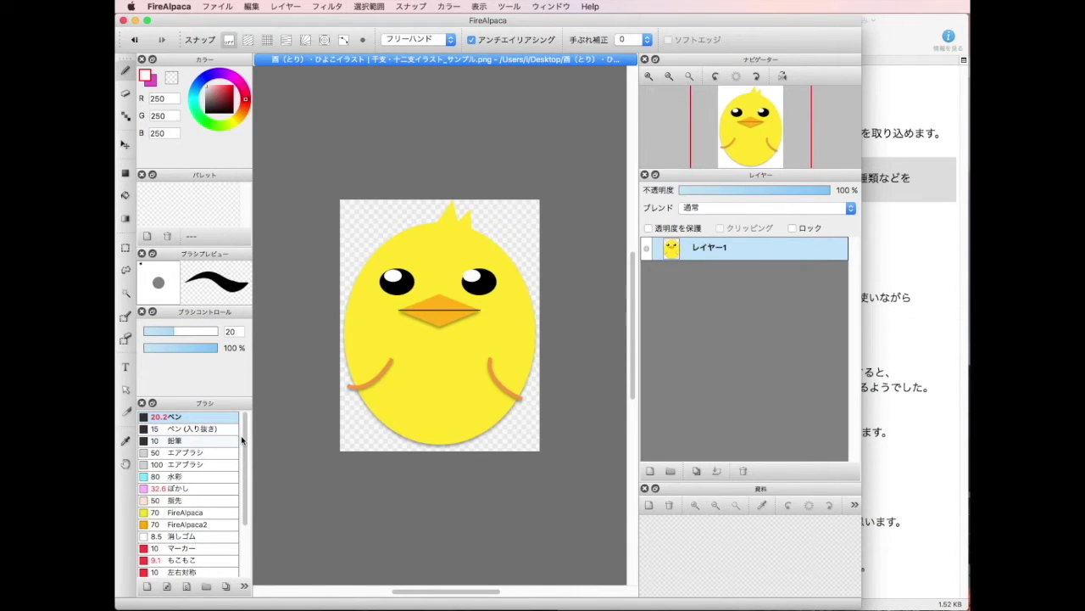
left_click_drag(246, 443, 239, 497)
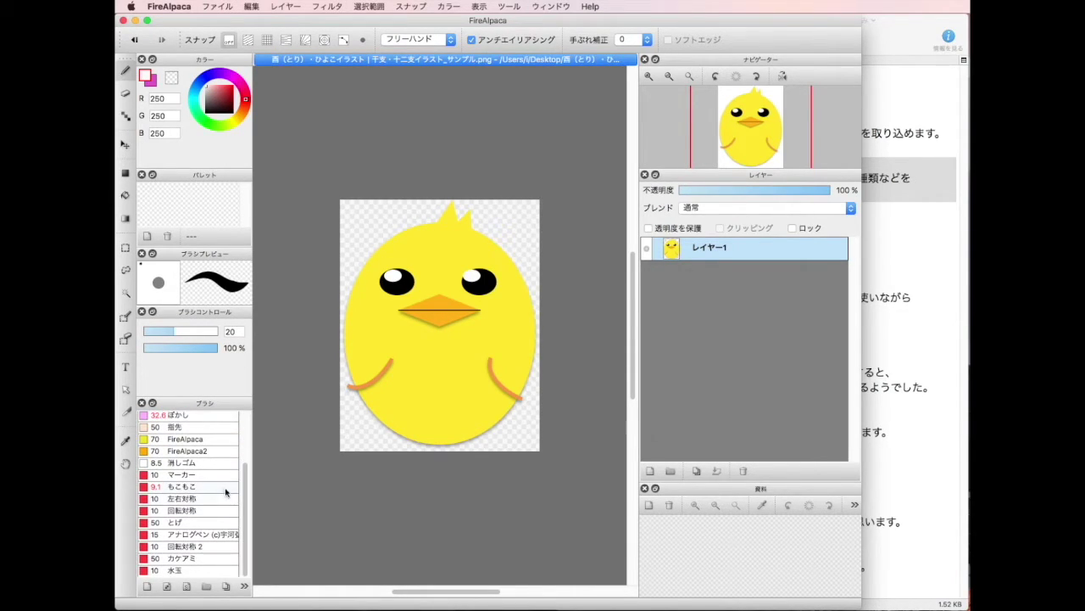
left_click(212, 486)
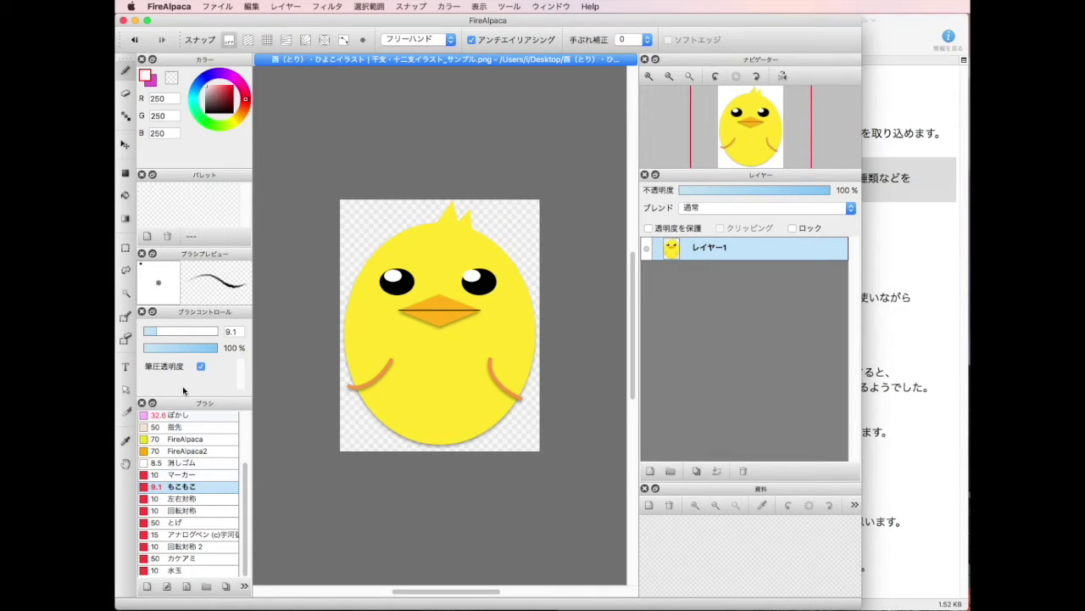
left_click(185, 332)
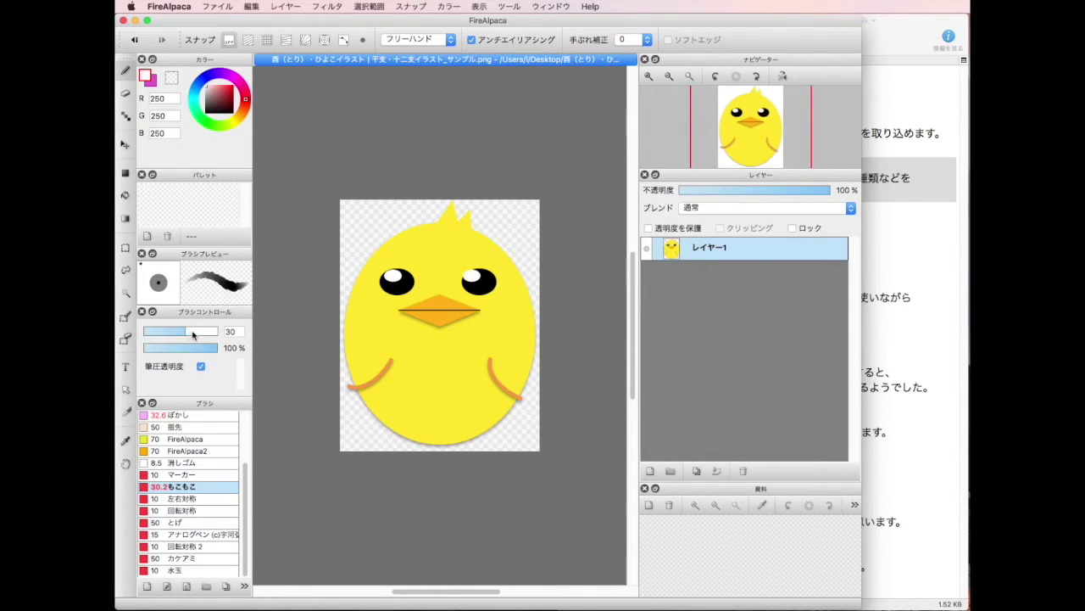
left_click(193, 332)
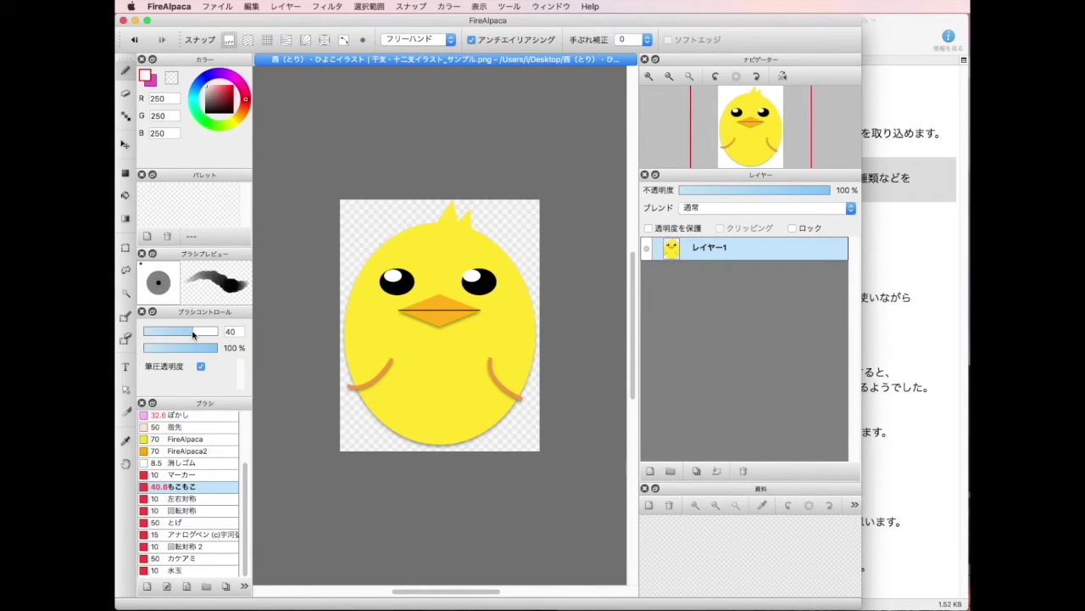
left_click_drag(192, 334, 185, 333)
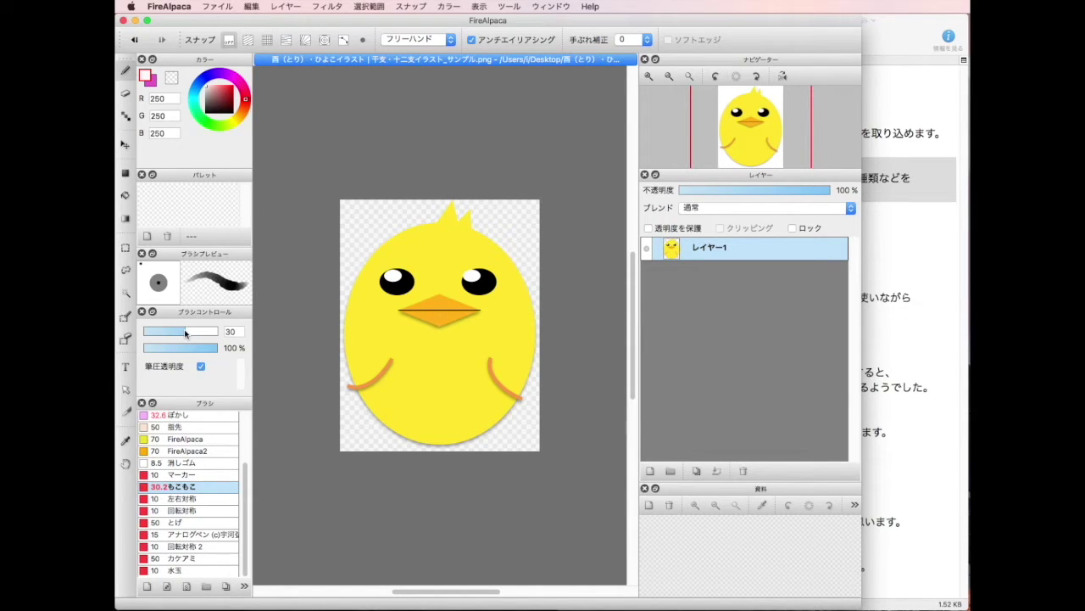
- Highlight section 3 of the CotEditor notes about the pen's line types, then return to FireAlpaca
left_click(886, 271)
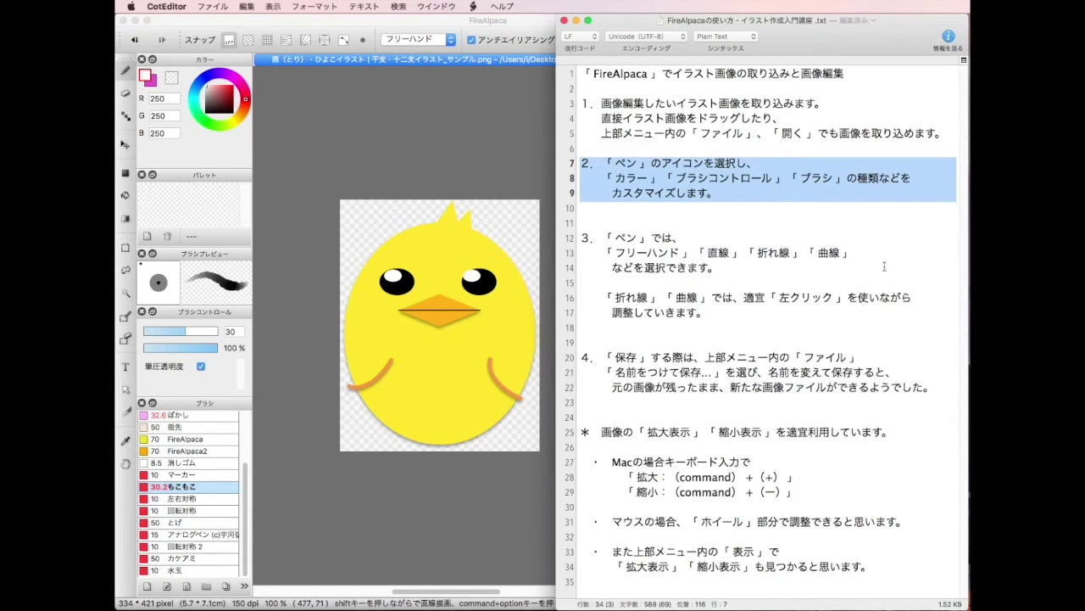
left_click_drag(580, 239, 857, 315)
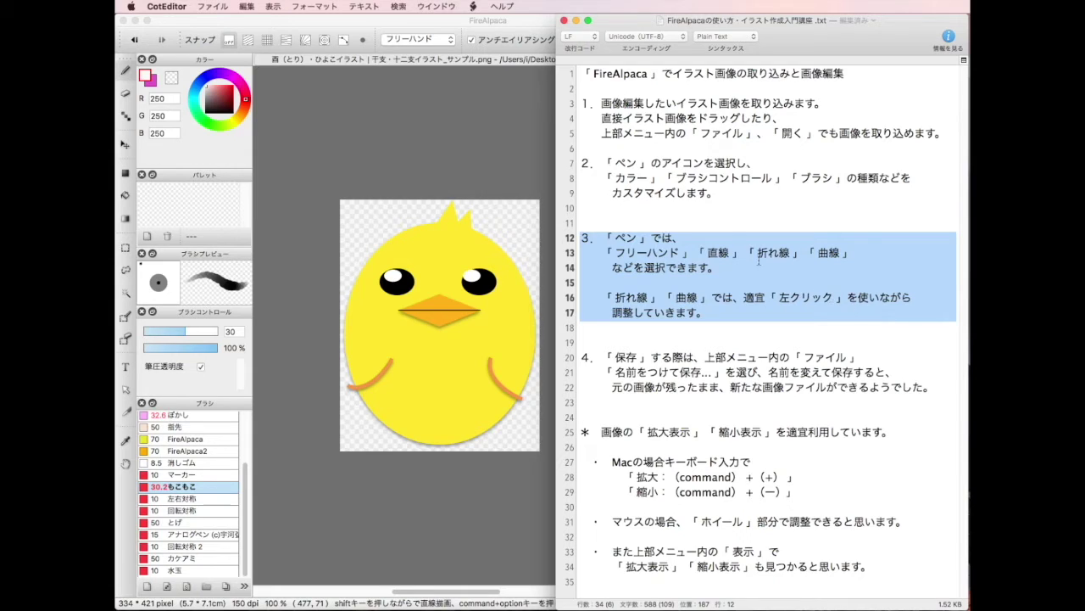
left_click(496, 159)
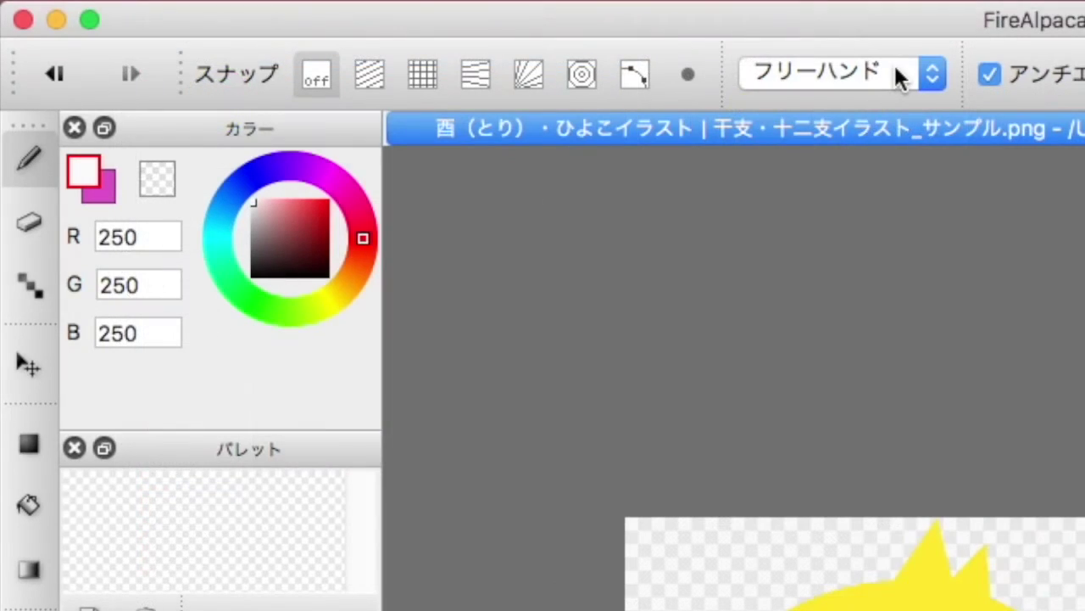
- Using the 直線 line type, draw a white horizontal line across the chick's full width just below the beak
left_click(895, 72)
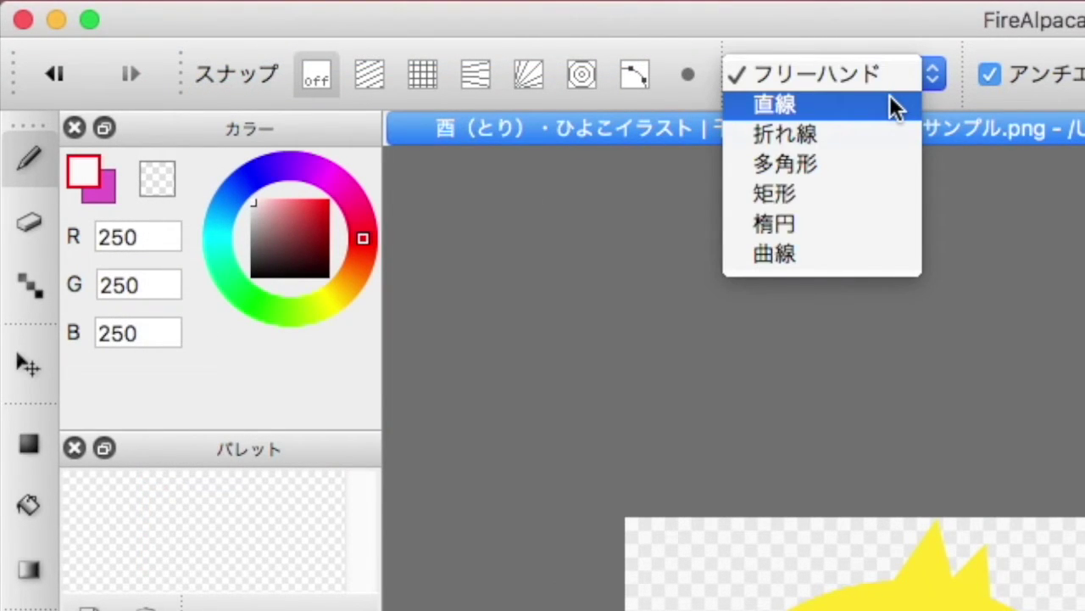
left_click(889, 106)
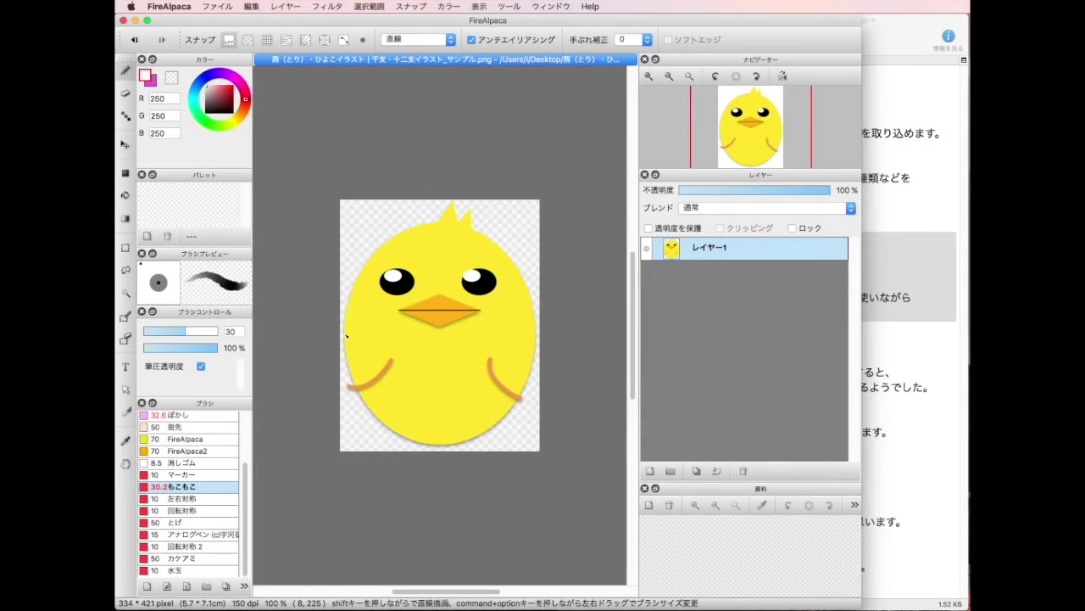
left_click_drag(350, 335, 536, 336)
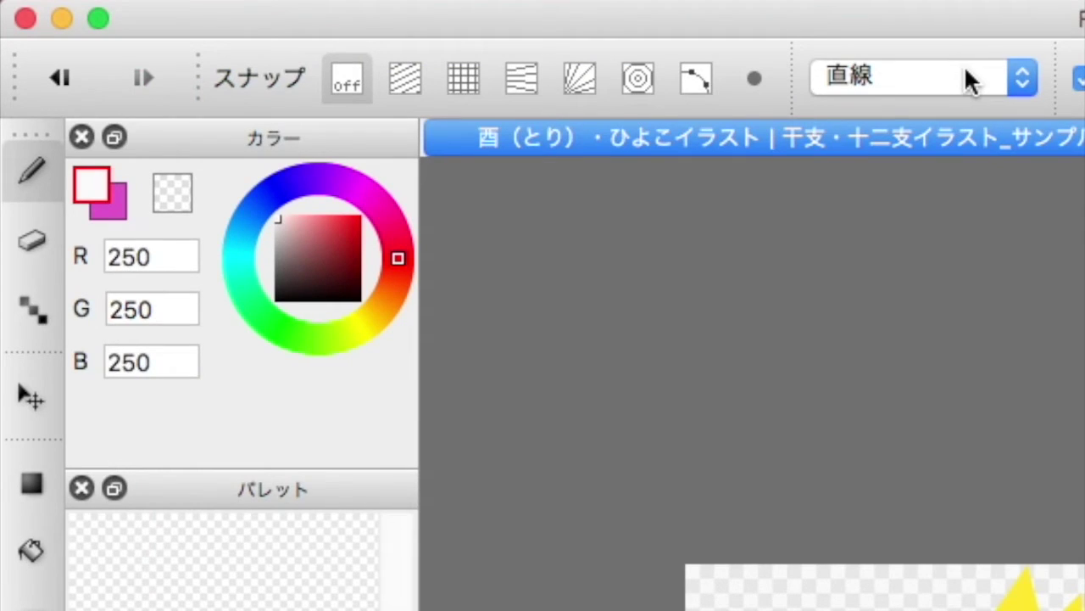
- Using the 曲線 line type, trace a white curve around the chick's lower body between both ends of the horizontal line
left_click(969, 80)
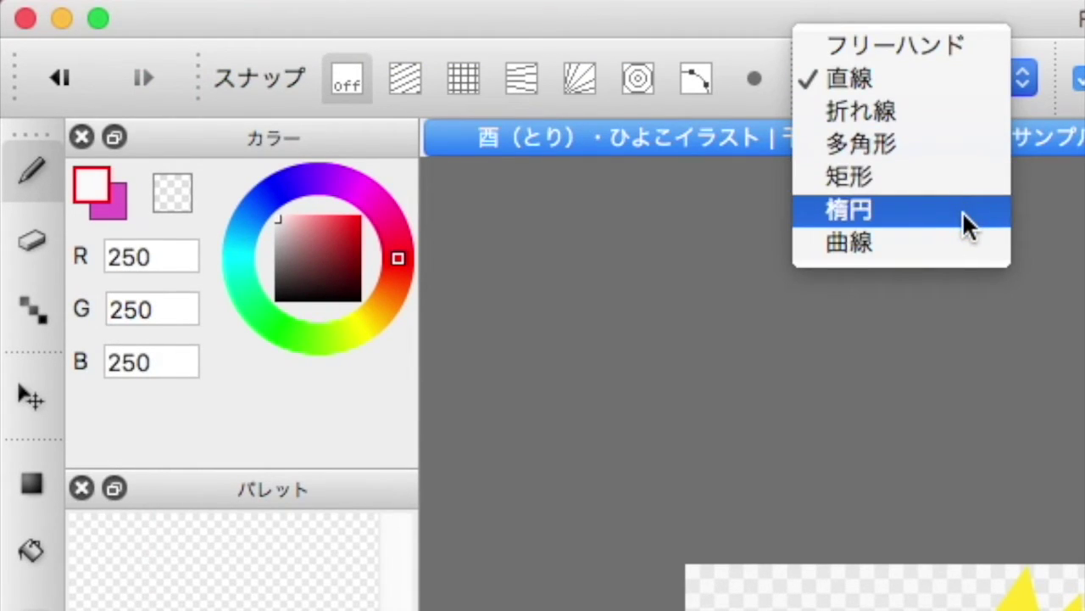
left_click(971, 245)
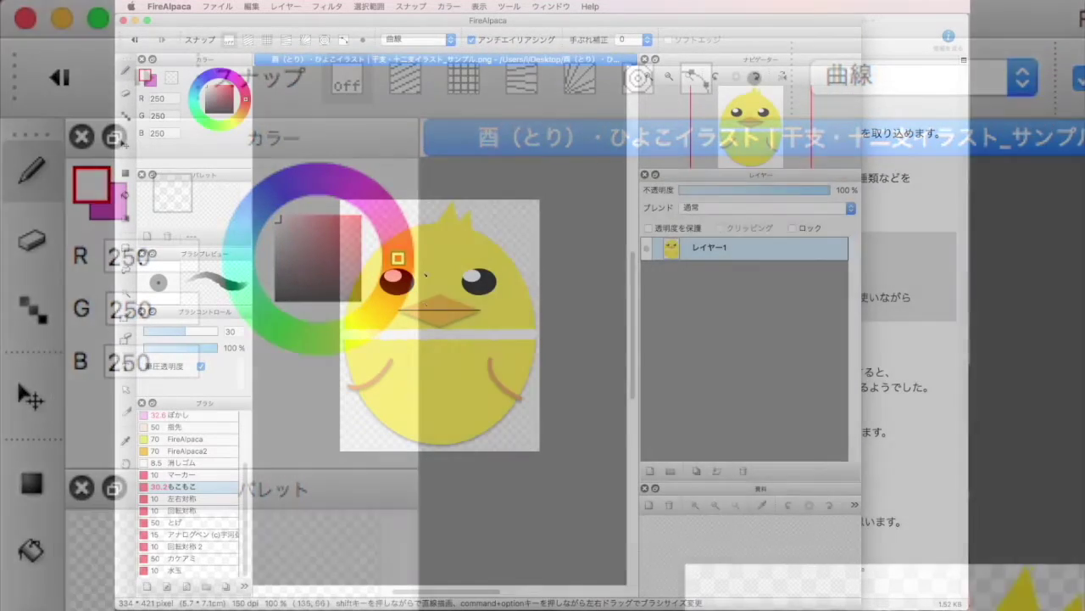
key("super+minus")
key("super+plus")
key("super+plus")
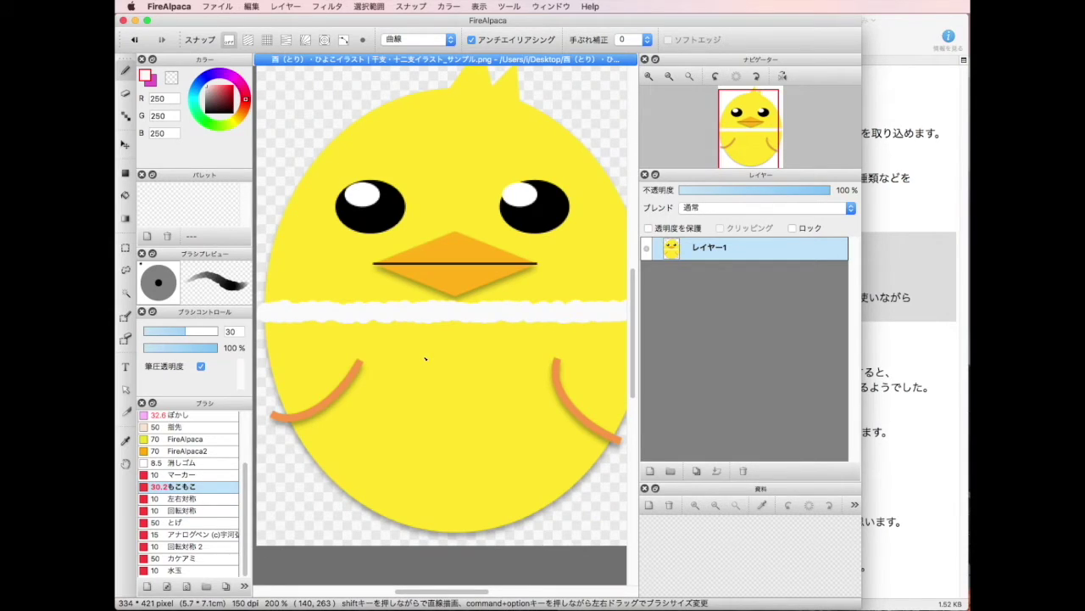
key("super+minus")
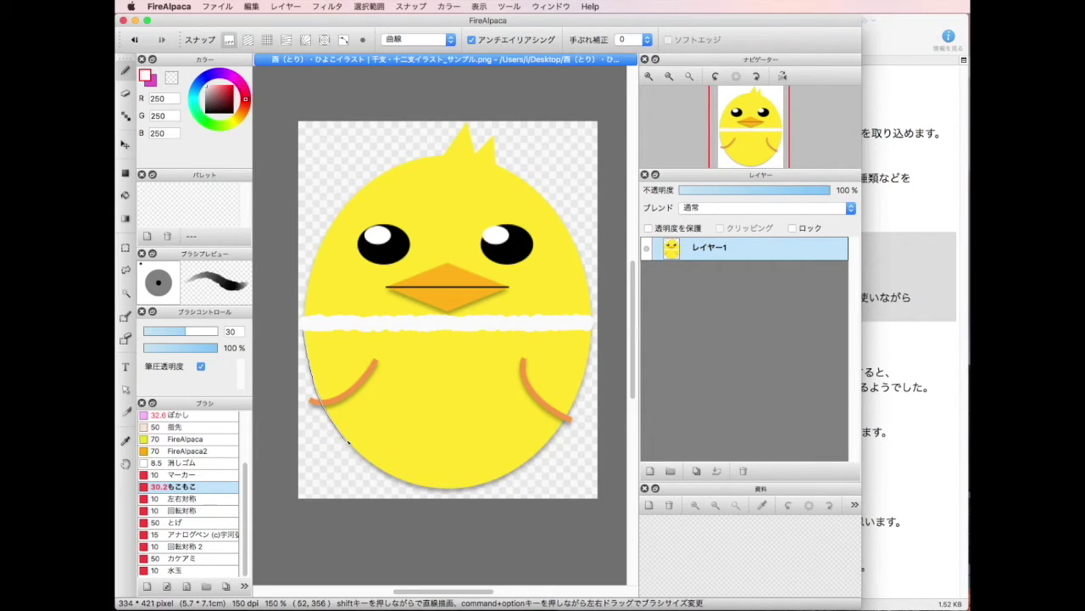
mouse_move(346, 441)
left_mouse_down()
mouse_move(429, 492)
mouse_move(516, 471)
mouse_move(509, 481)
mouse_move(578, 400)
mouse_move(594, 329)
left_mouse_up()
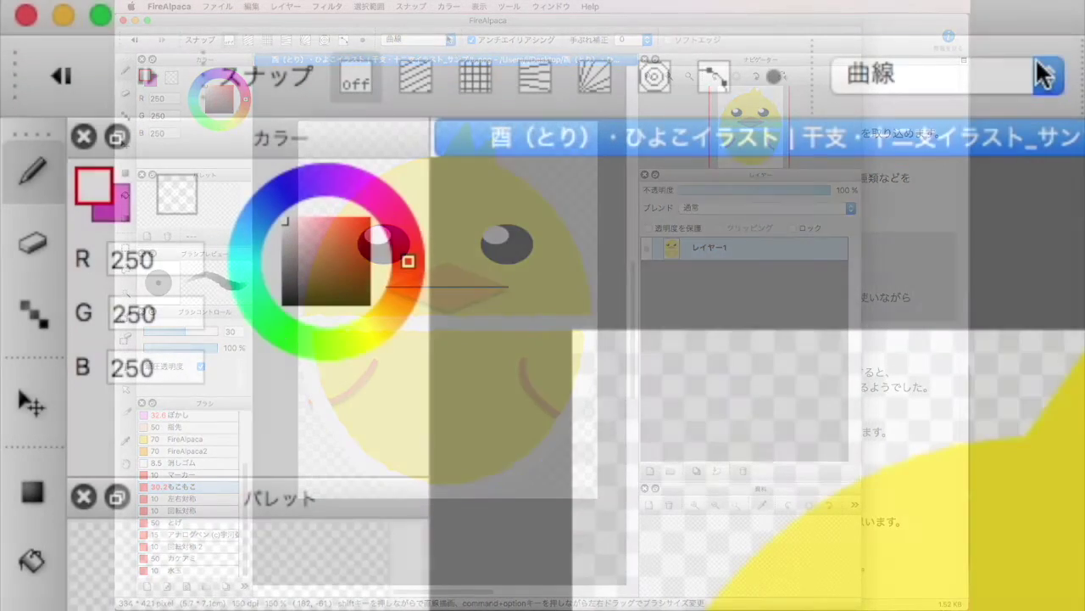
- Using the 折れ線 line type, draw a white zigzag with five peaks along the horizontal line from one side of the chick to the other
left_click(1045, 75)
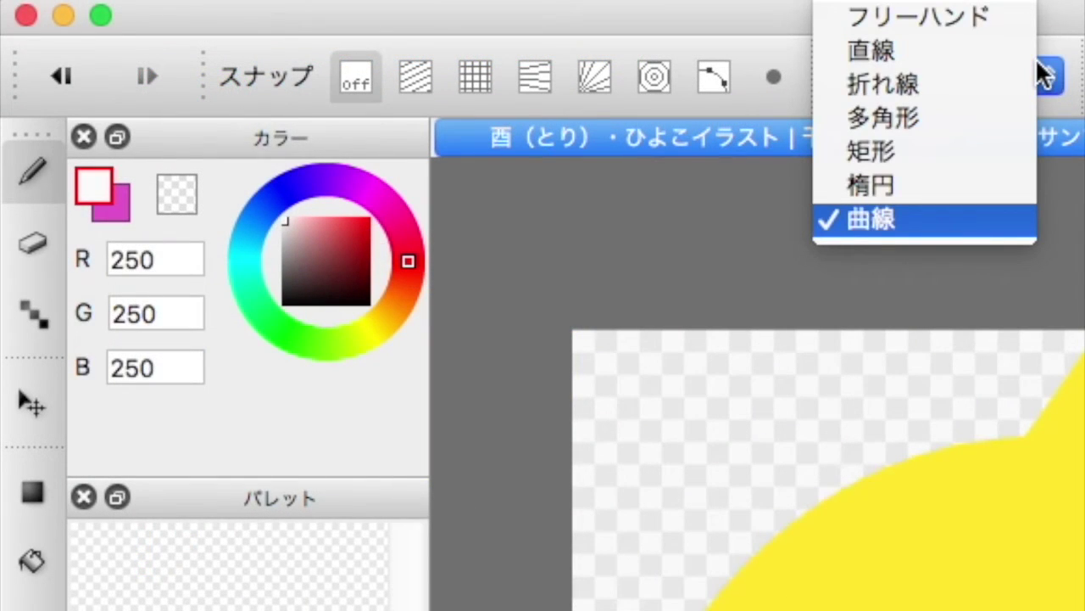
left_click(976, 81)
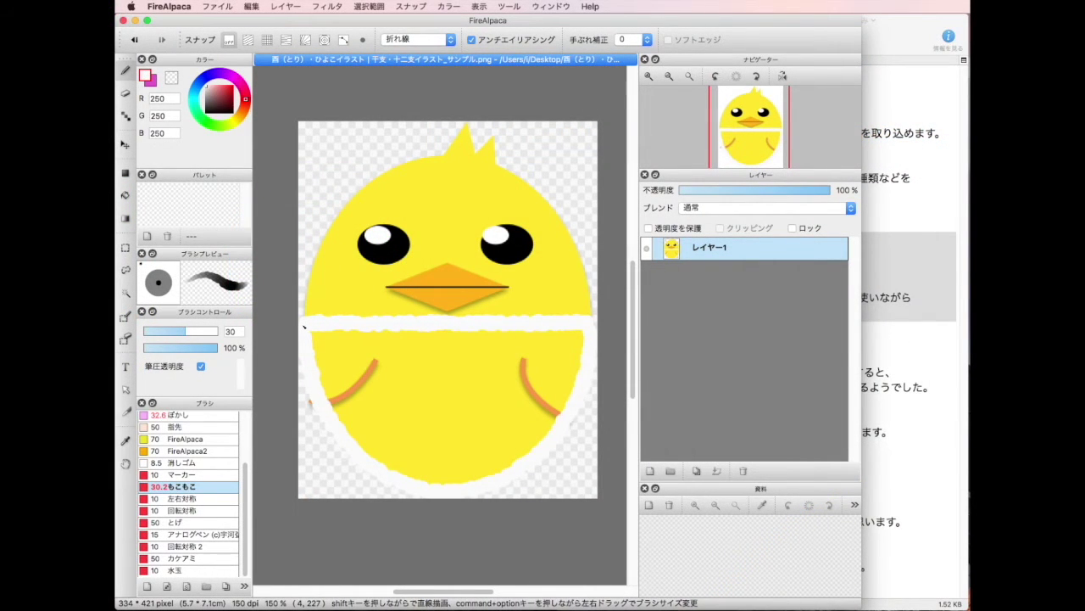
left_click(304, 326)
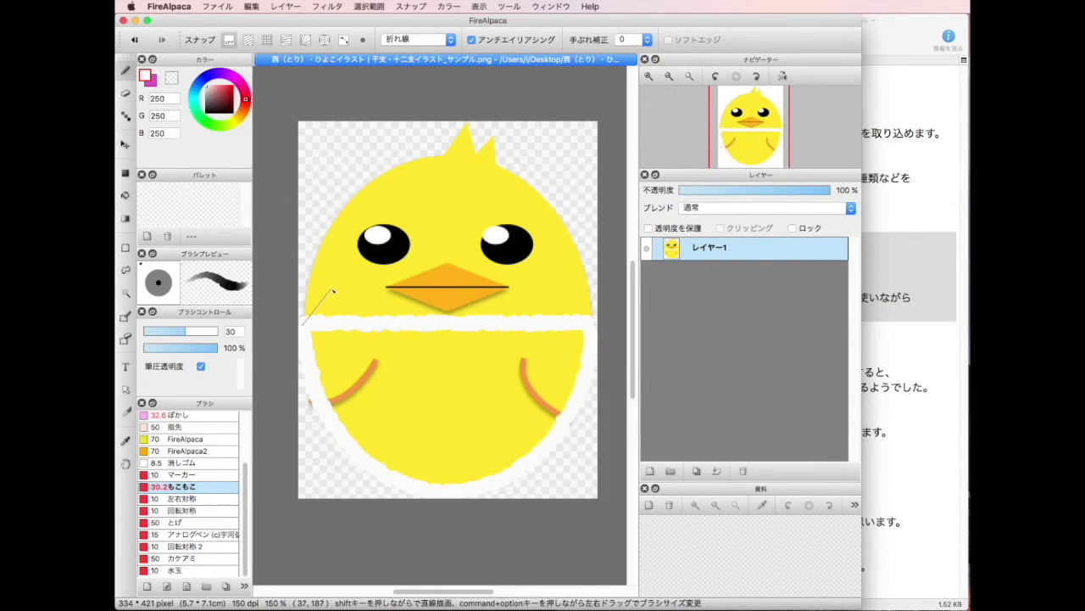
left_click(332, 284)
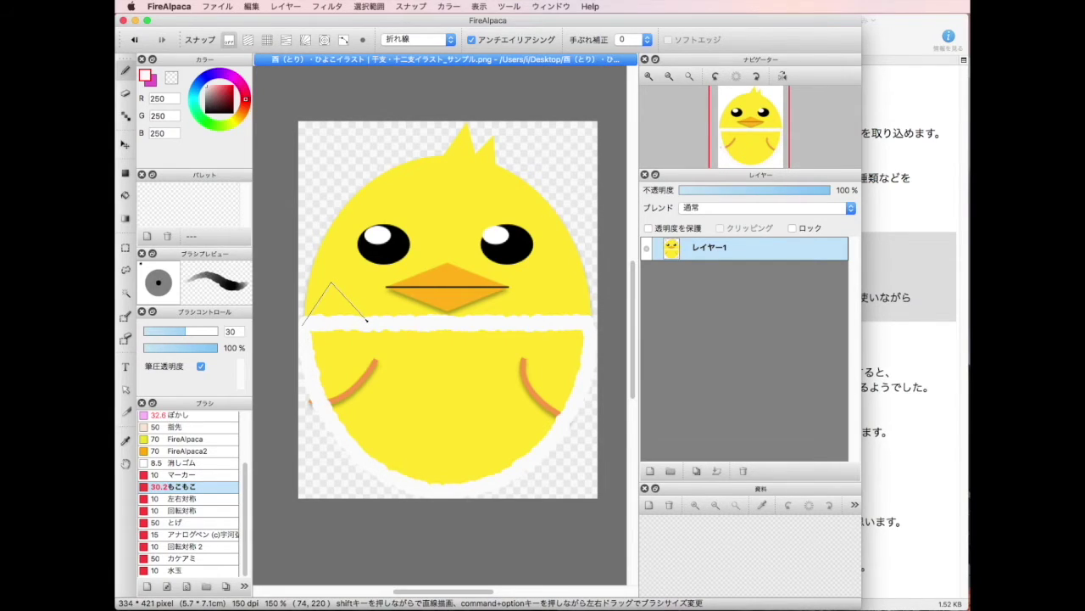
left_click(365, 317)
left_click(398, 282)
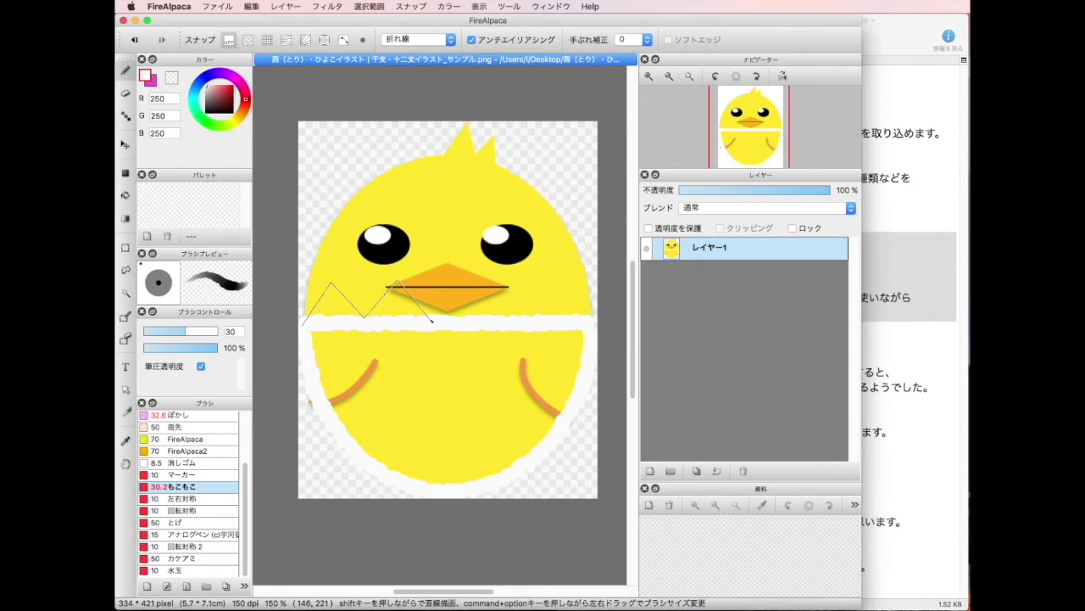
left_click(431, 318)
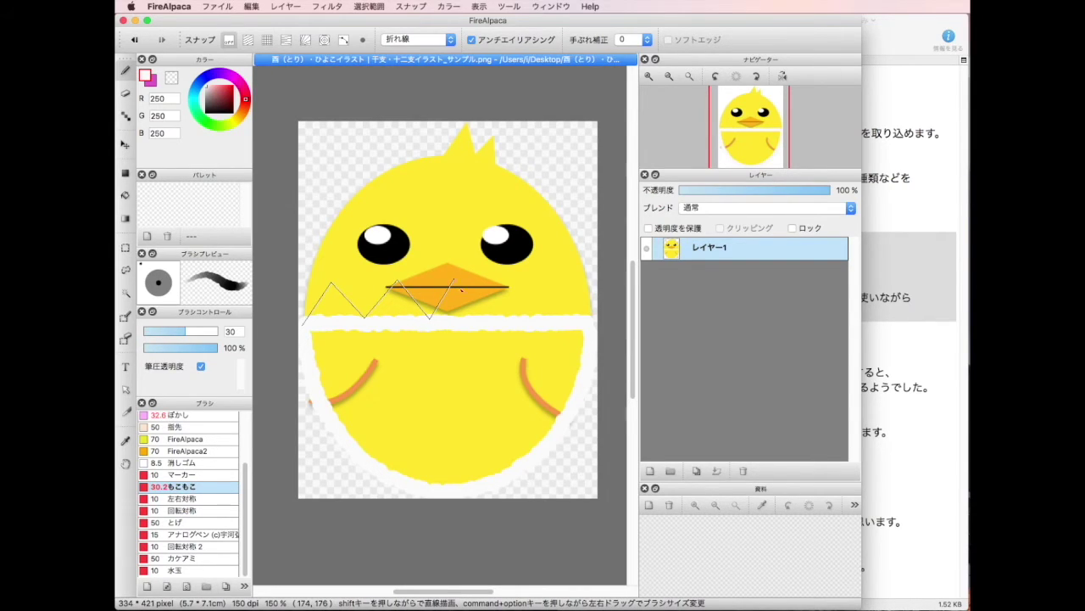
left_click(482, 319)
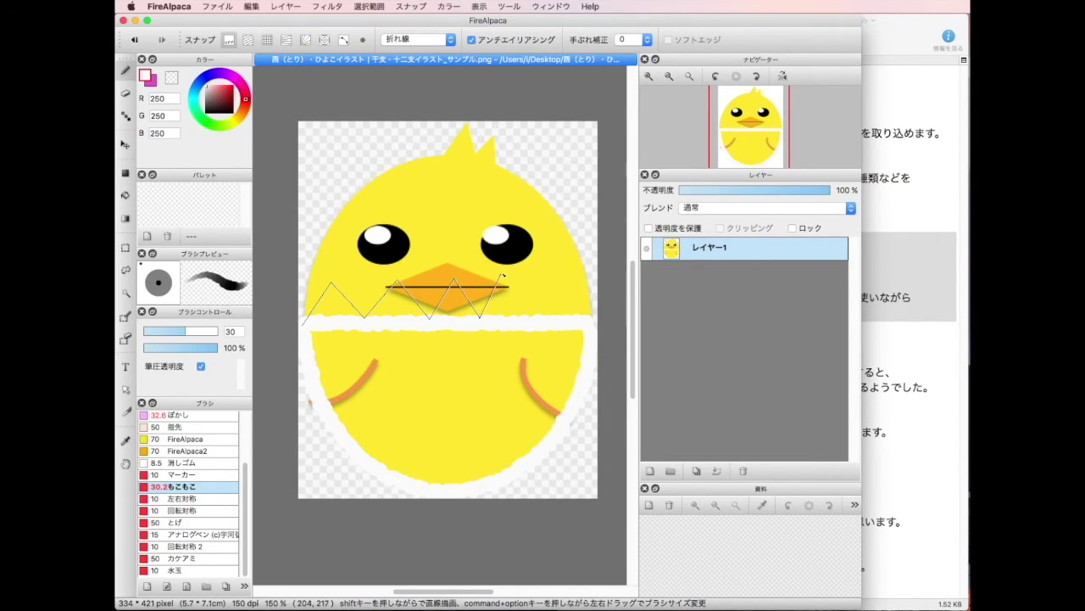
left_click(510, 284)
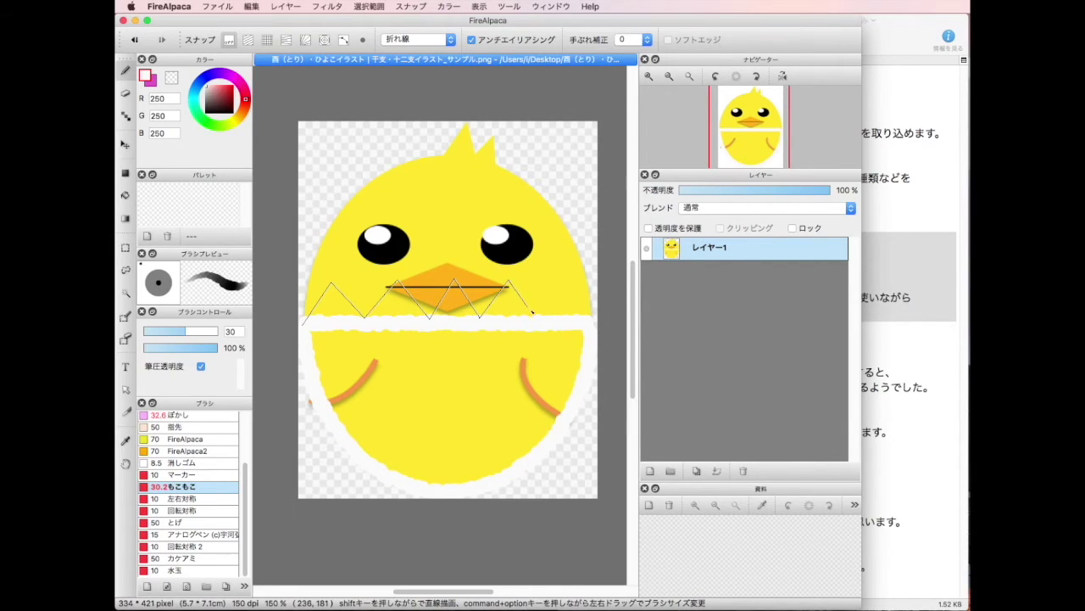
left_click(539, 316)
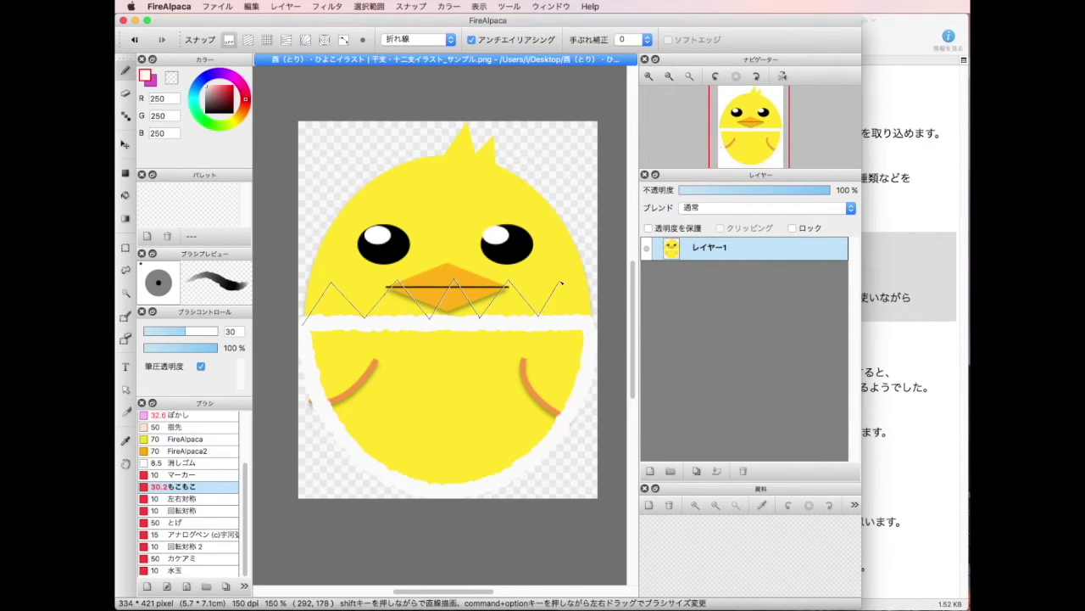
left_click(562, 282)
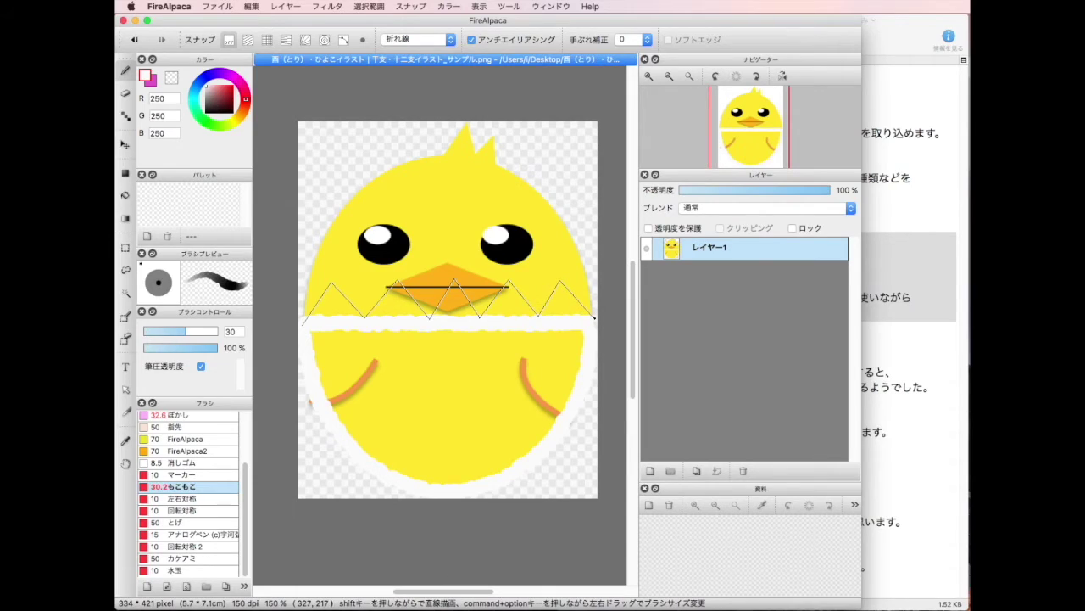
double_click(593, 318)
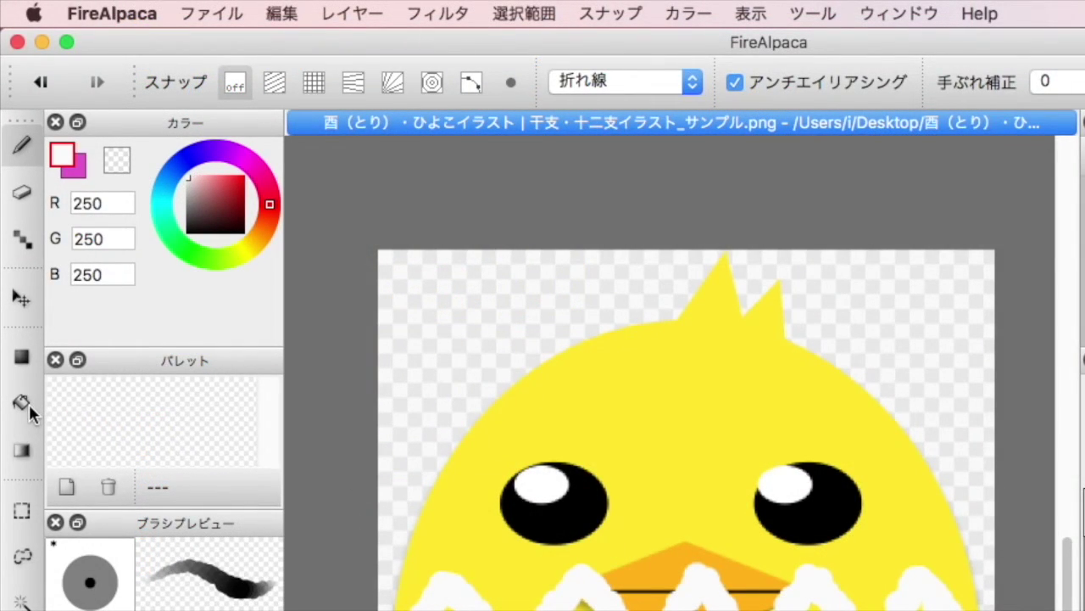
- Fill the zigzag's enclosed triangles and the chick's outlined lower body with the near-white colour using the Bucket tool
left_click(21, 402)
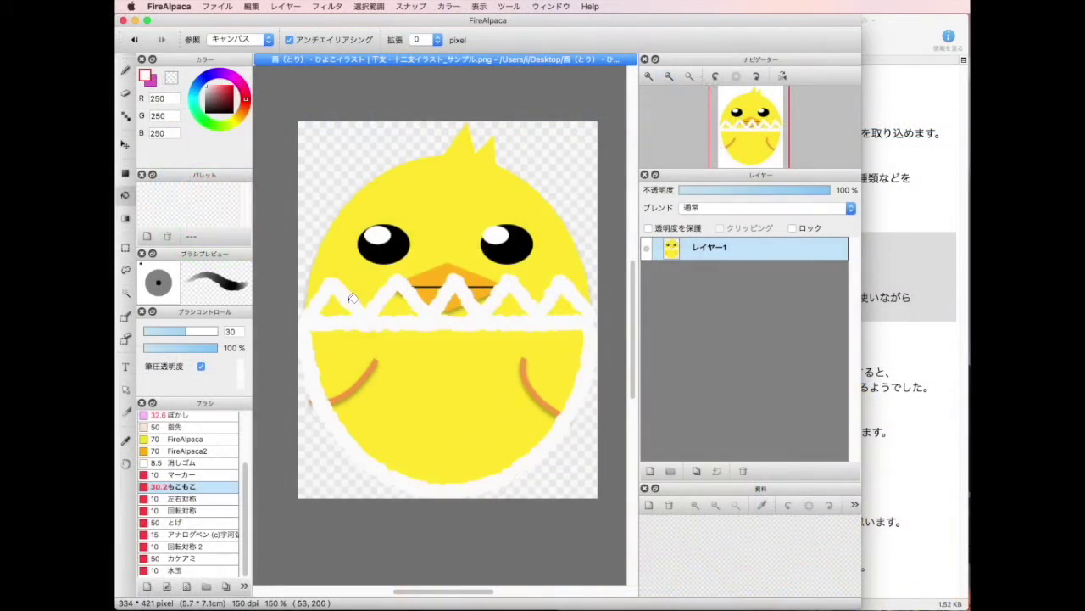
left_click(342, 305)
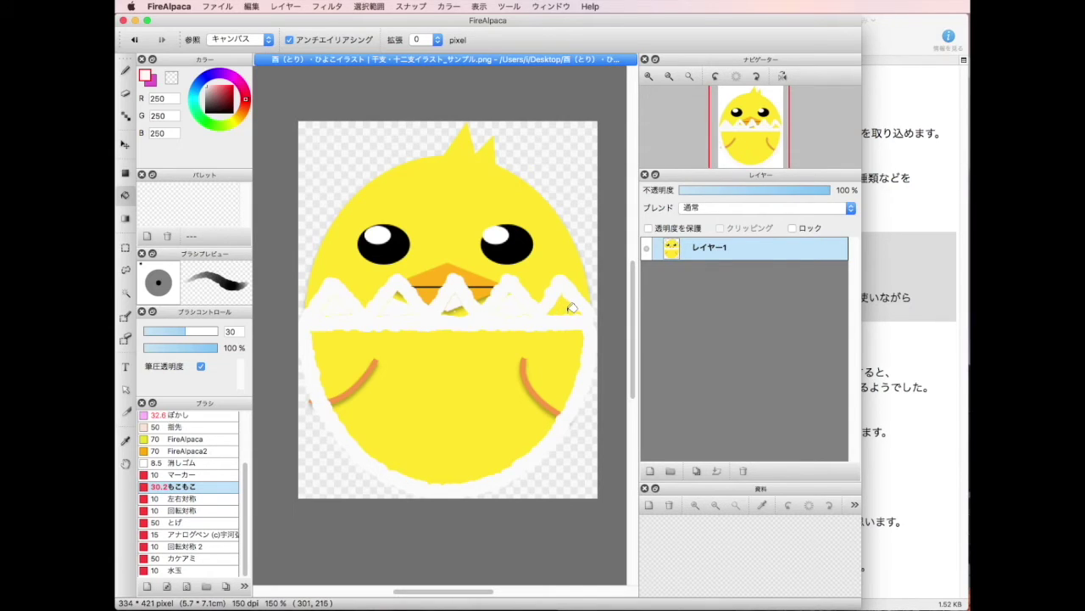
left_click(474, 359)
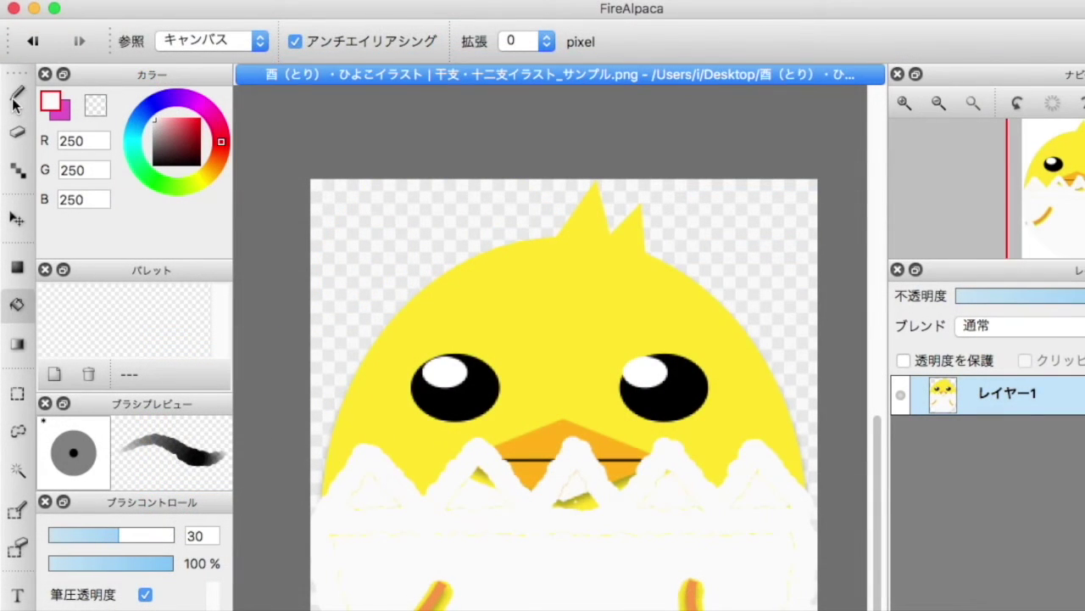
- Using the Pen tool at size 29 with the フリーハンド line type, paint white over both orange feet and the leftover yellow below the beak
left_click(15, 95)
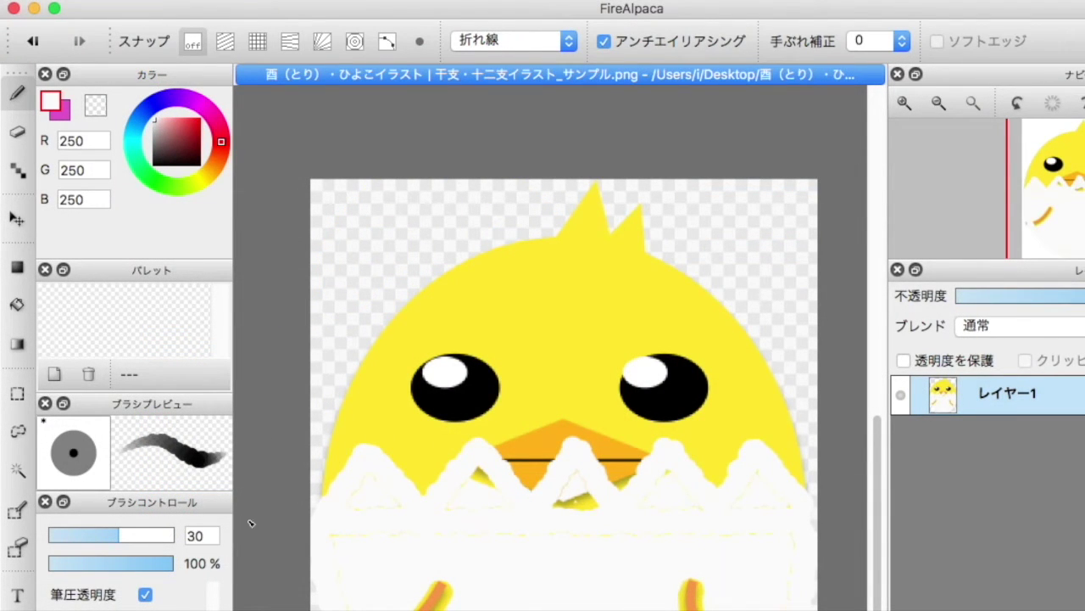
left_click(123, 543)
left_click_drag(123, 543, 116, 538)
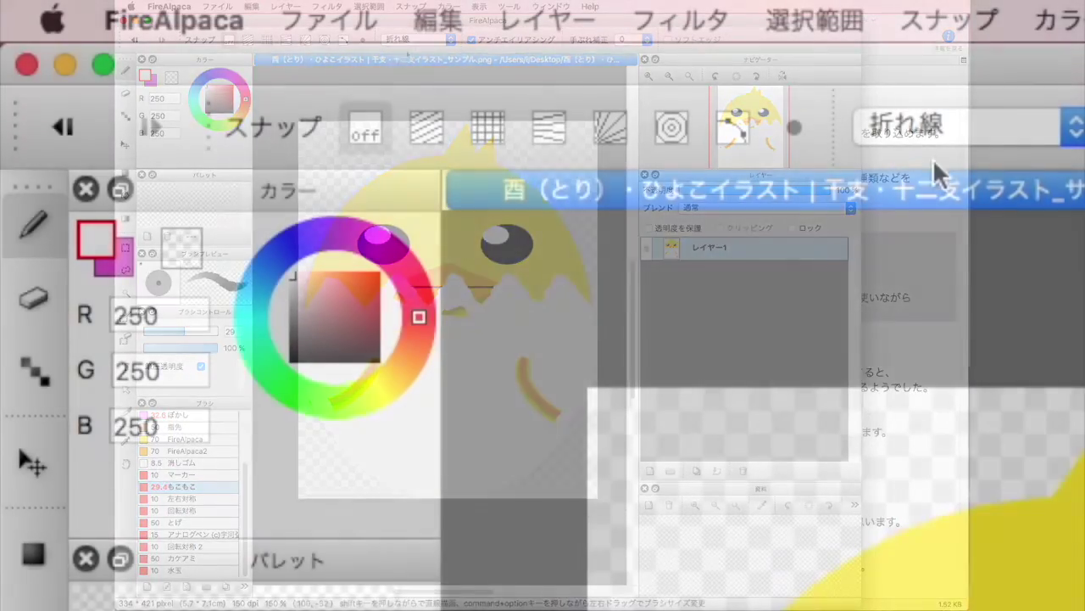
left_click(418, 39)
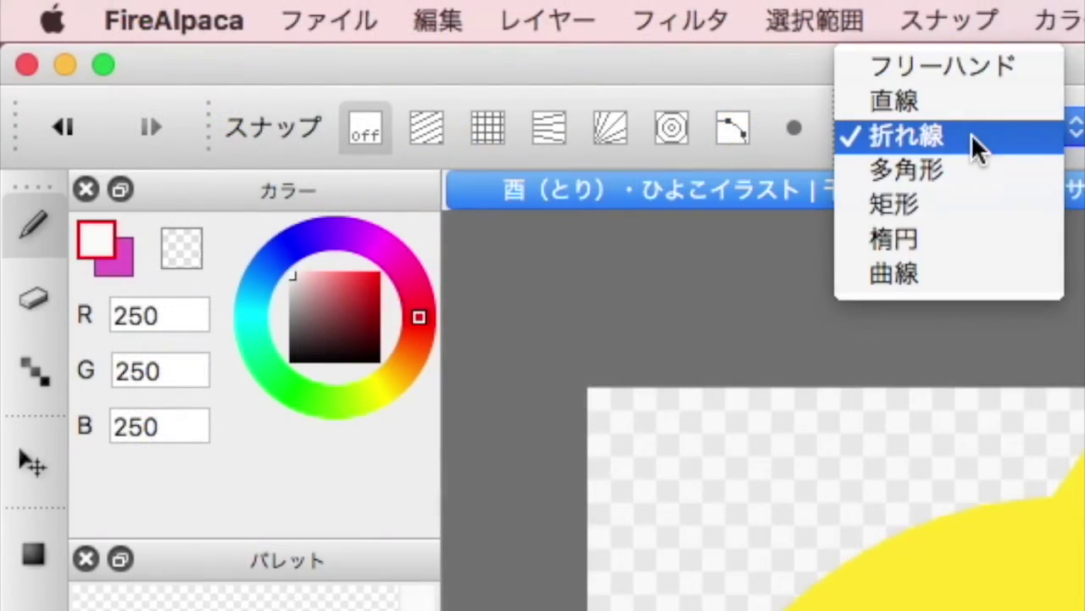
left_click(962, 68)
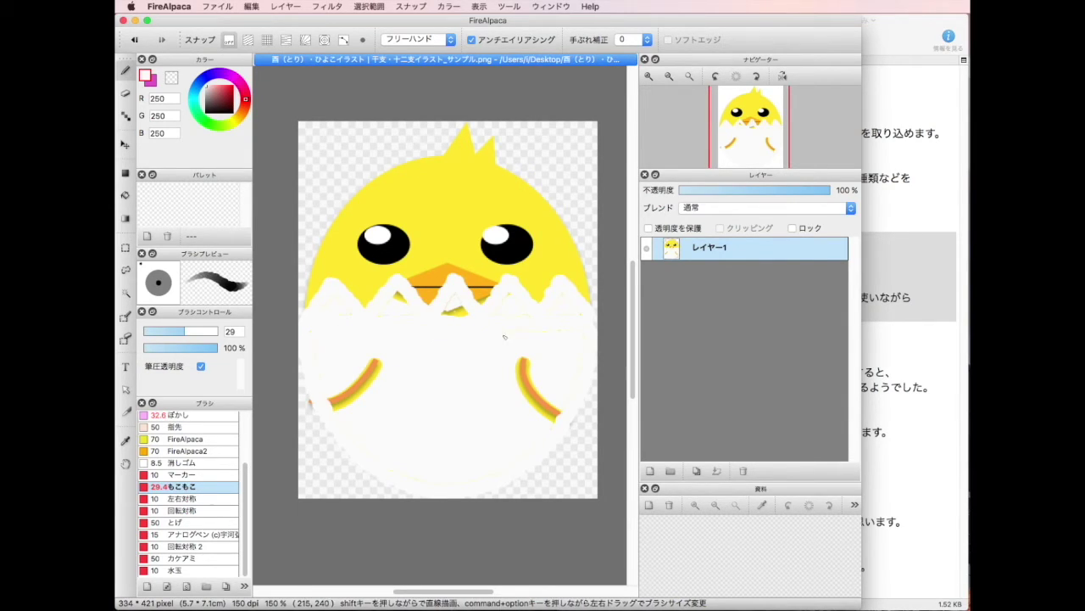
mouse_move(577, 377)
left_mouse_down()
mouse_move(552, 395)
mouse_move(506, 374)
mouse_move(527, 374)
mouse_move(537, 393)
mouse_move(526, 375)
mouse_move(532, 401)
mouse_move(520, 398)
mouse_move(549, 406)
left_mouse_up()
mouse_move(379, 377)
left_mouse_down()
mouse_move(373, 363)
mouse_move(353, 410)
mouse_move(332, 400)
left_mouse_up()
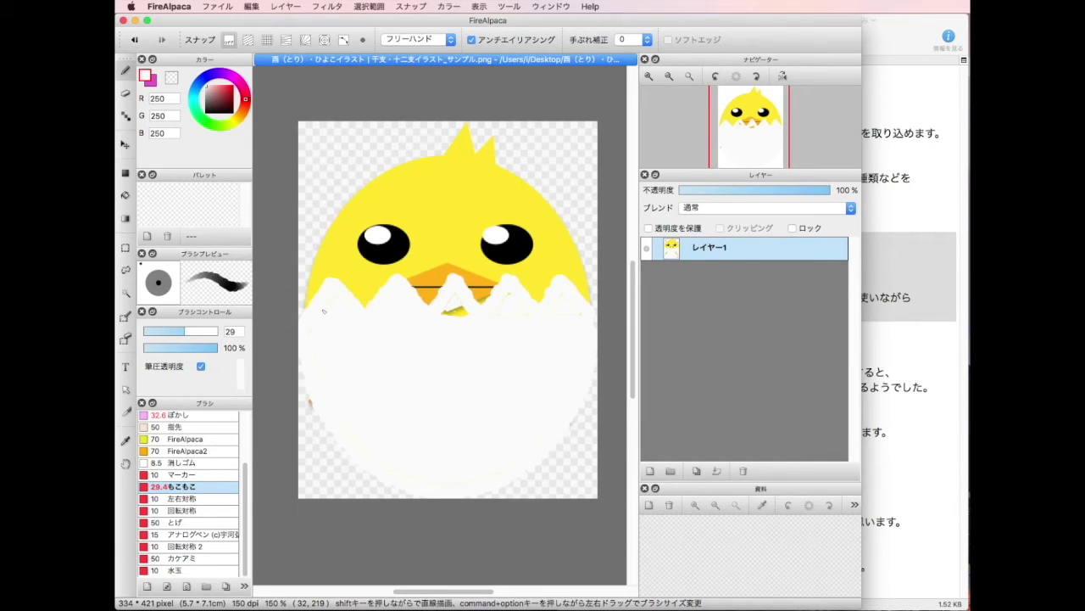
mouse_move(446, 312)
left_mouse_down()
mouse_move(456, 300)
mouse_move(464, 314)
left_mouse_up()
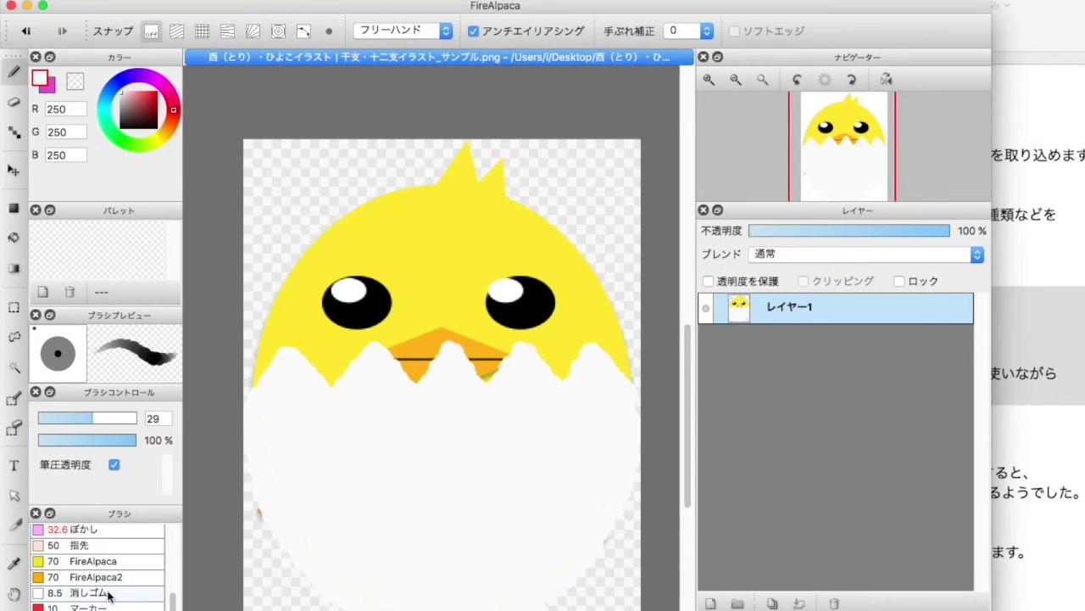
- Use the 消しゴム brush to erase the orange remnant on the eggshell's lower-left edge
left_click(109, 593)
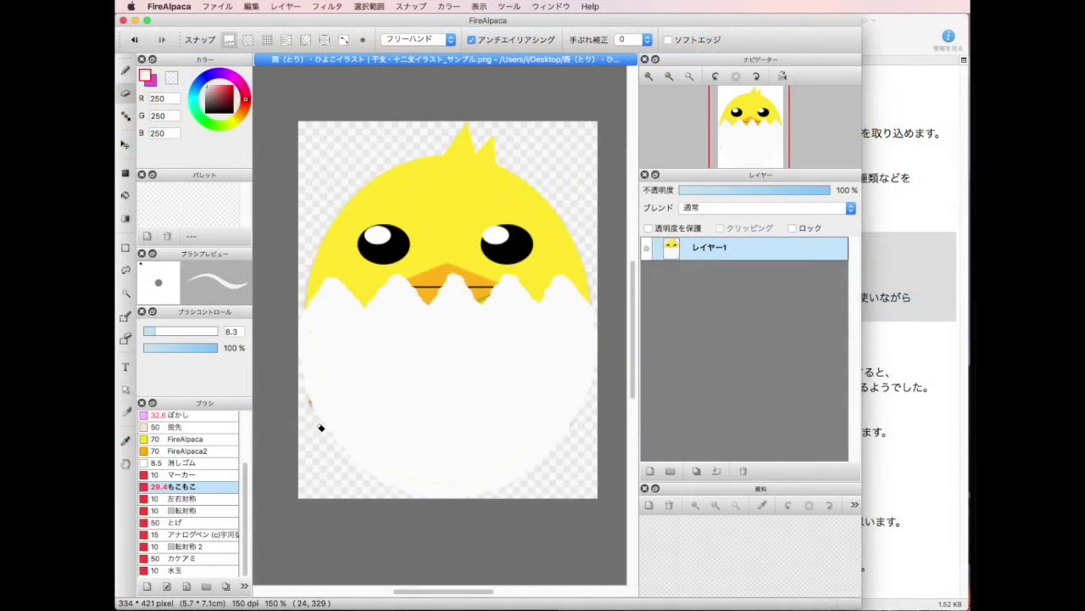
scroll(268, 545, "down", 3)
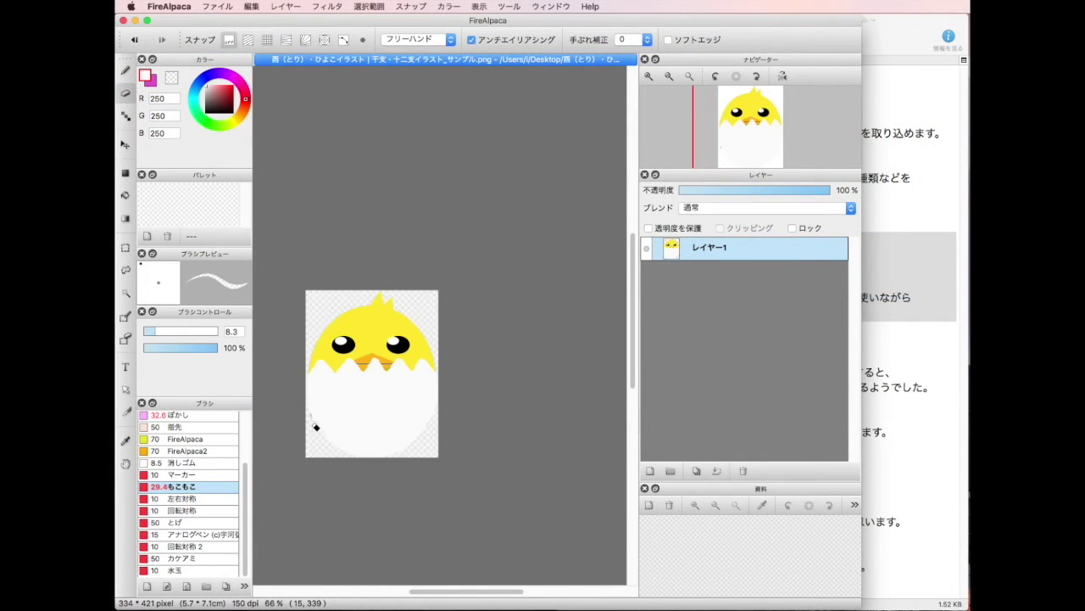
scroll(315, 427, "up", 5)
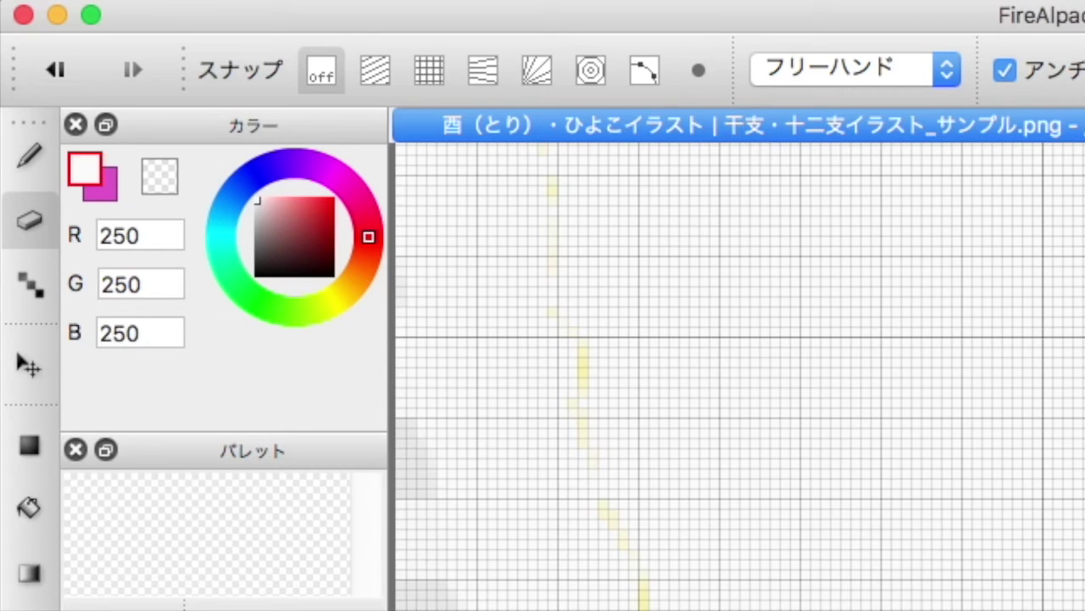
- With the Pen tool, paint white over the faint yellow lines and specks remaining inside the eggshell, along its lower curve and beneath the zigzag
left_click(34, 166)
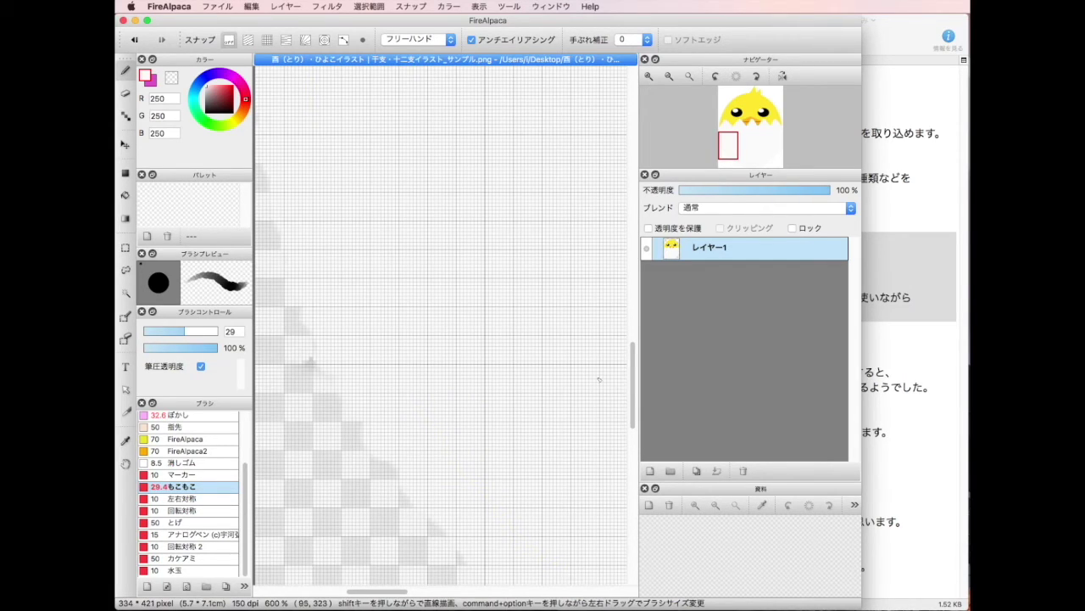
mouse_move(634, 350)
left_mouse_down()
mouse_move(646, 295)
mouse_move(644, 336)
left_mouse_up()
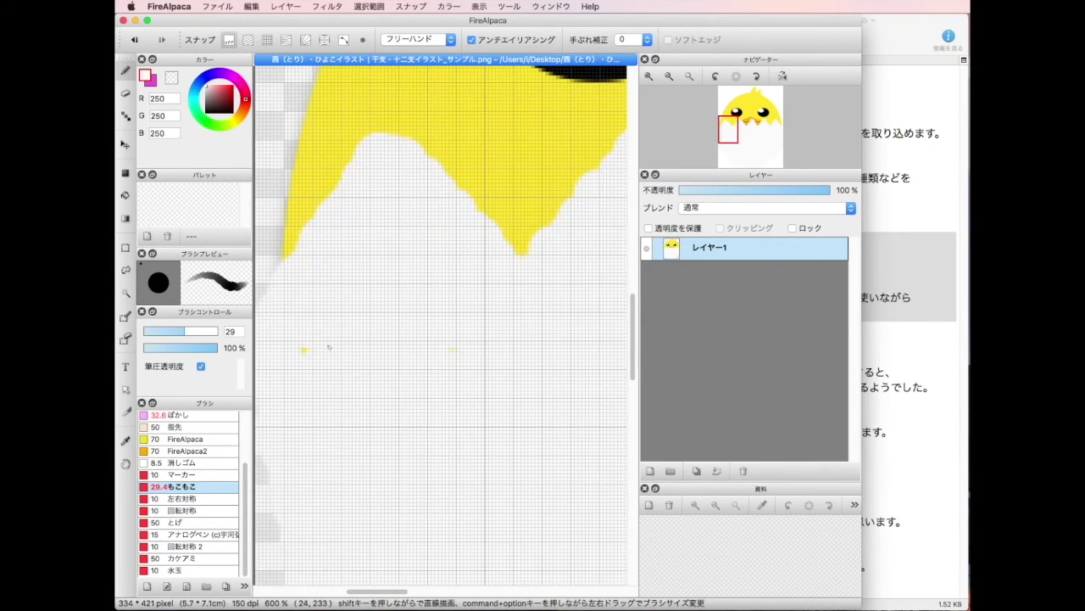
left_click_drag(636, 352, 631, 450)
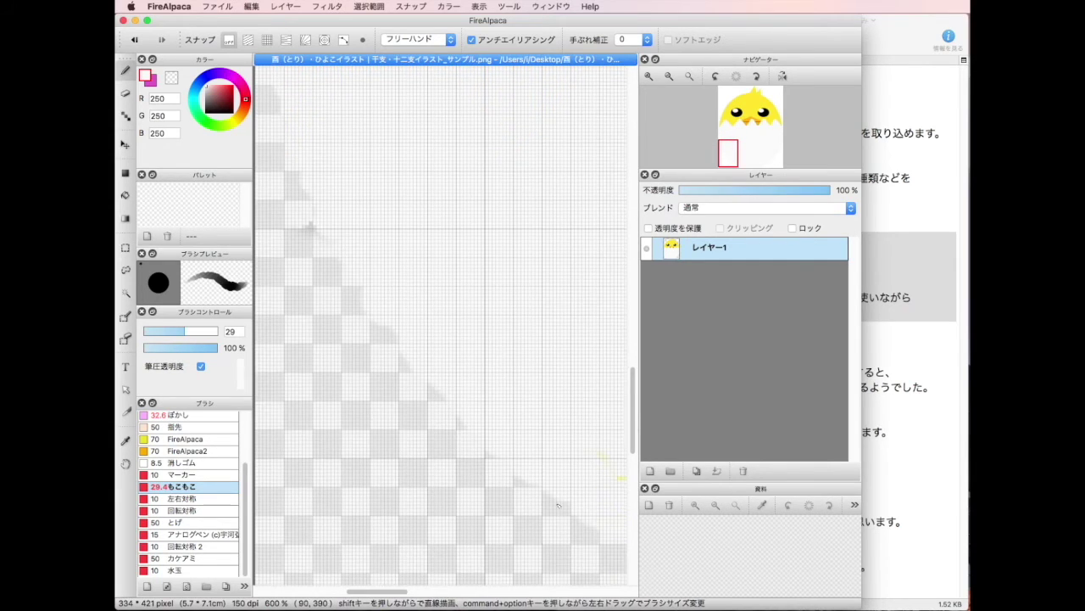
left_click_drag(415, 599, 454, 599)
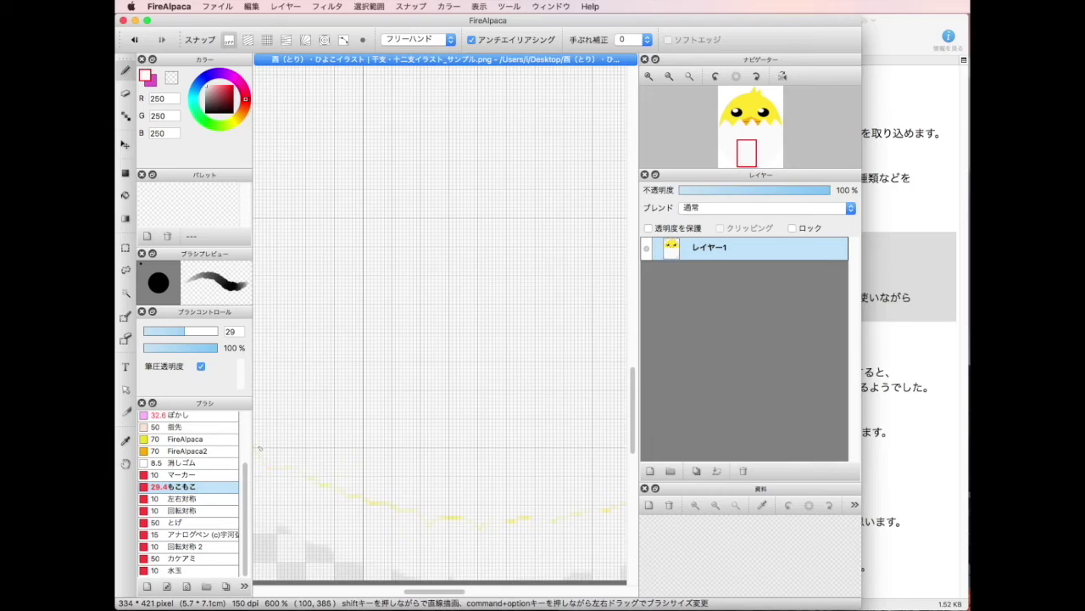
left_click_drag(361, 517, 476, 525)
left_click_drag(422, 592, 455, 594)
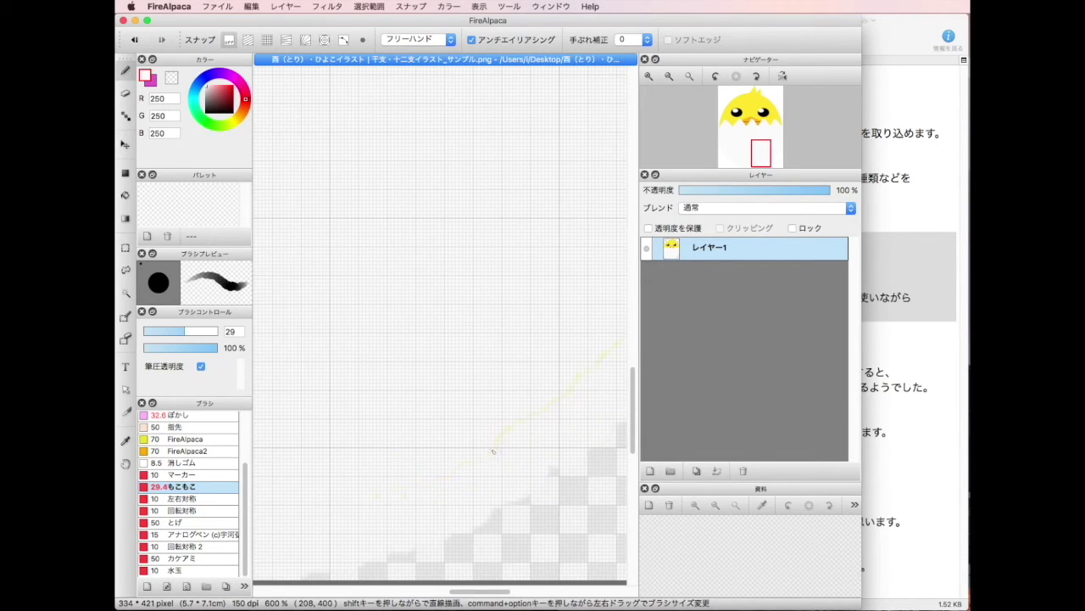
left_click_drag(476, 592, 526, 585)
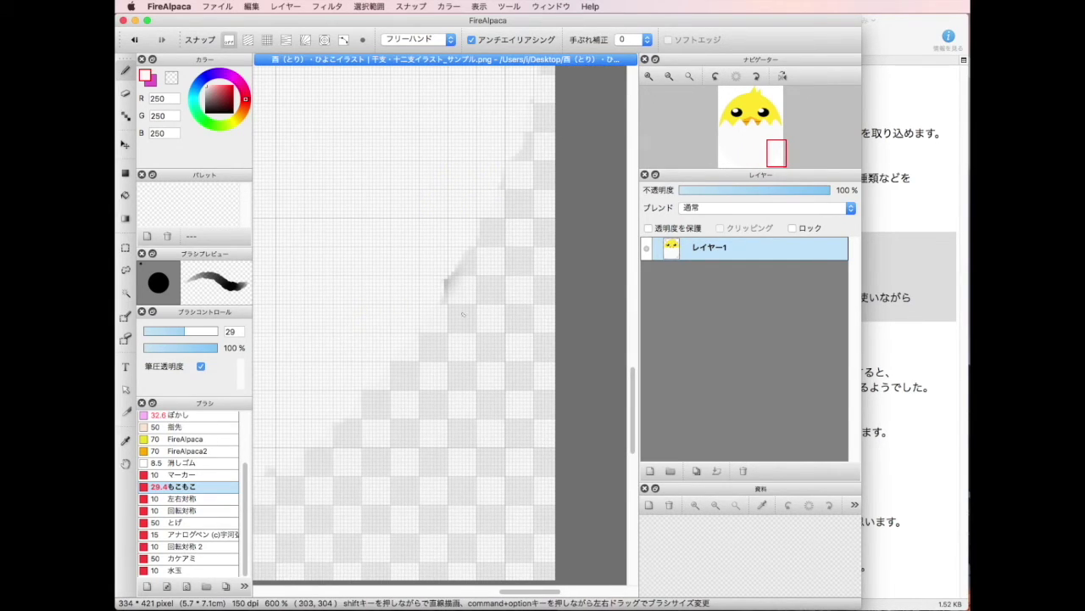
- Inspect the eggshell's right edge, the zigzag around the beak and the whole illustration for leftover coloured specks
left_click_drag(632, 380, 637, 312)
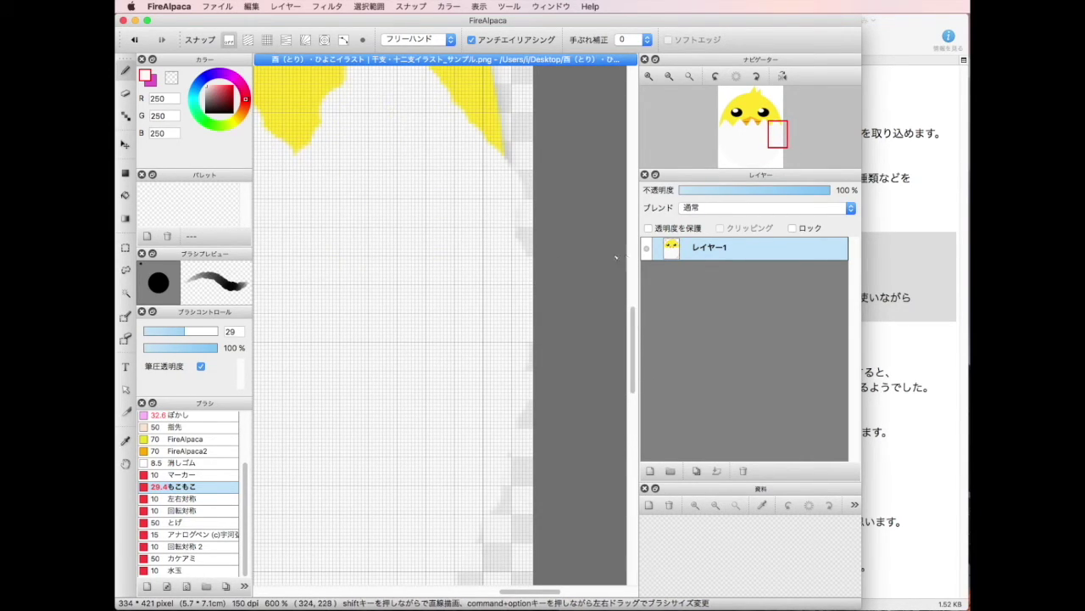
scroll(633, 327, "up", 5)
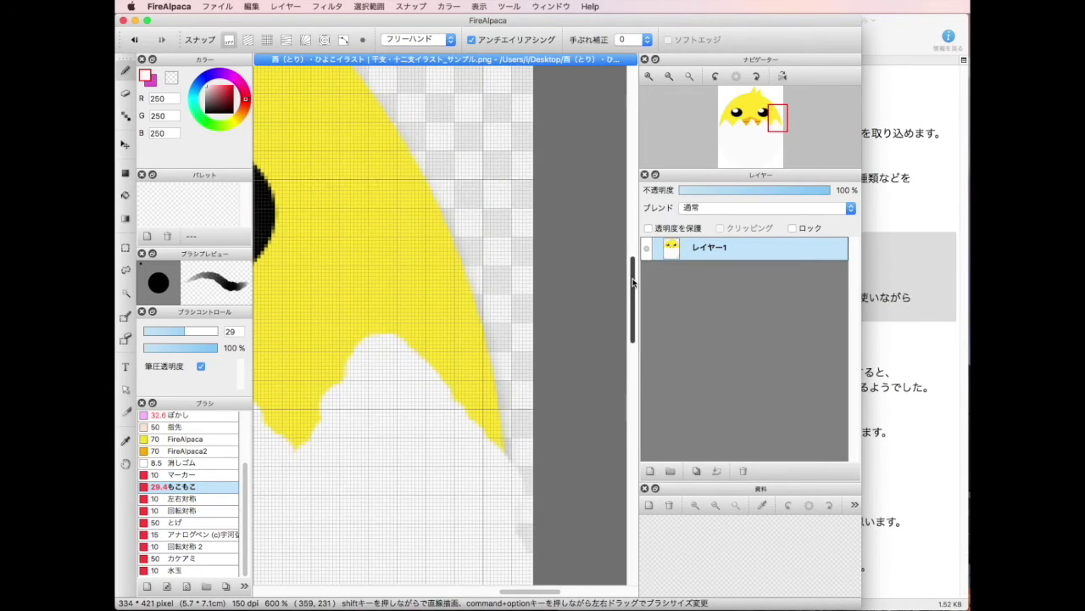
scroll(632, 301, "down", 2)
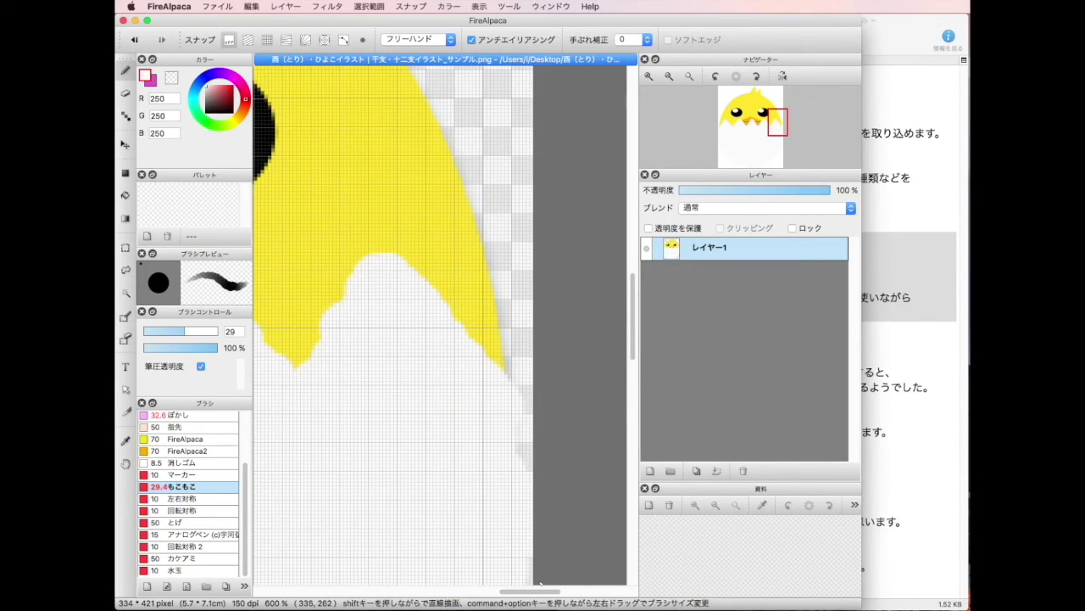
left_click_drag(542, 589, 434, 588)
scroll(457, 403, "up", 1)
scroll(457, 403, "down", 3)
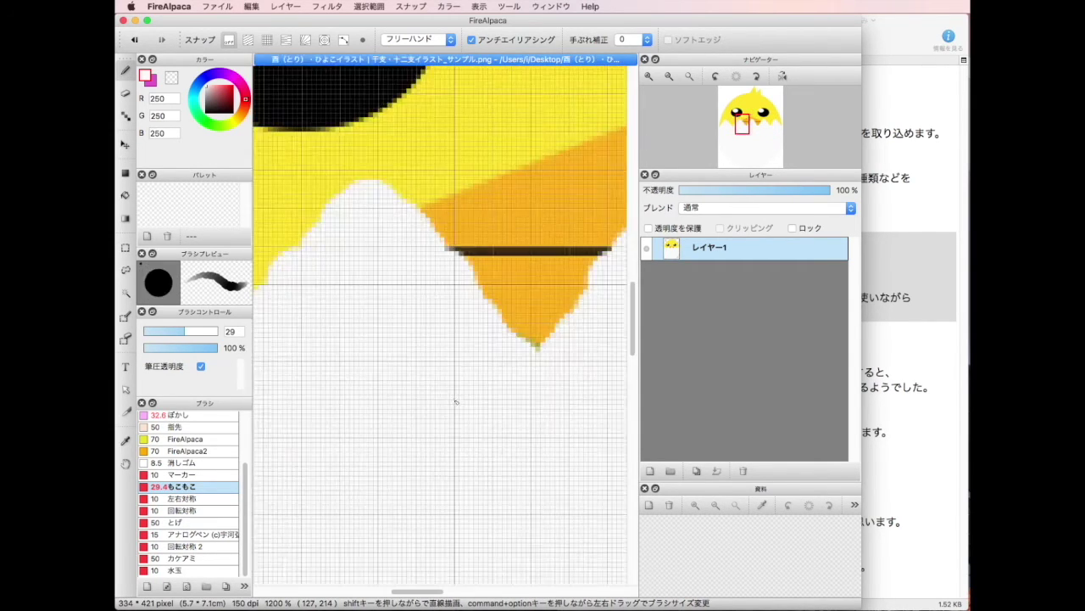
scroll(457, 402, "down", 2)
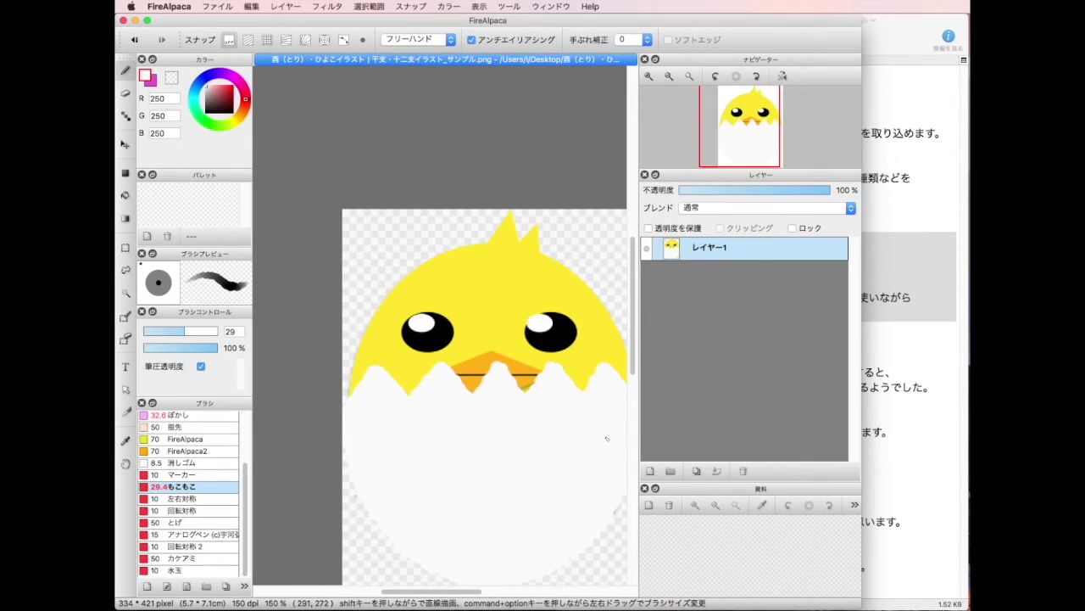
left_click_drag(462, 592, 486, 588)
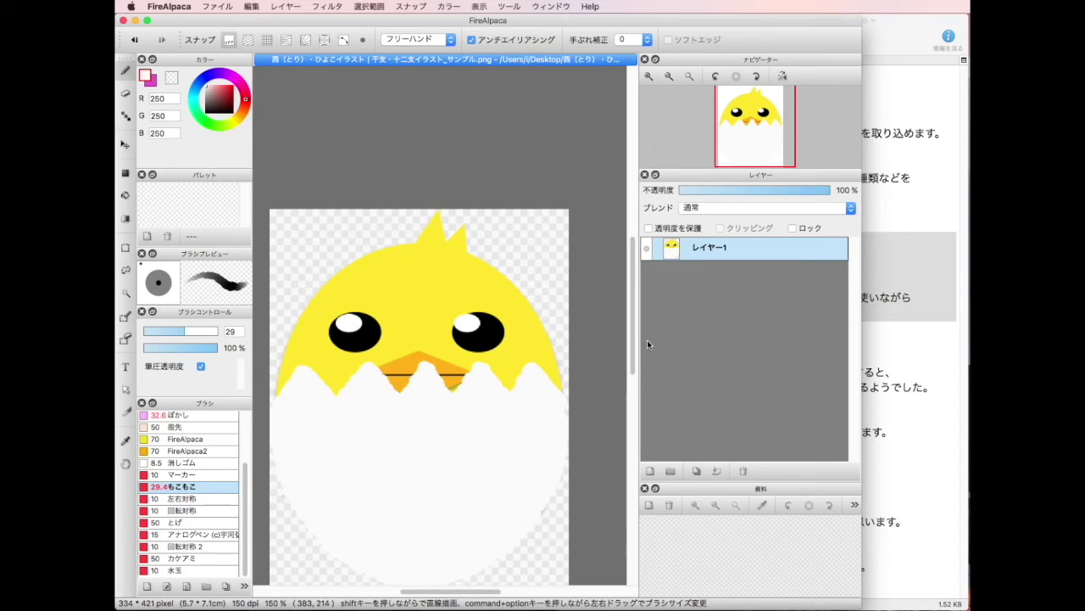
left_click_drag(632, 349, 630, 373)
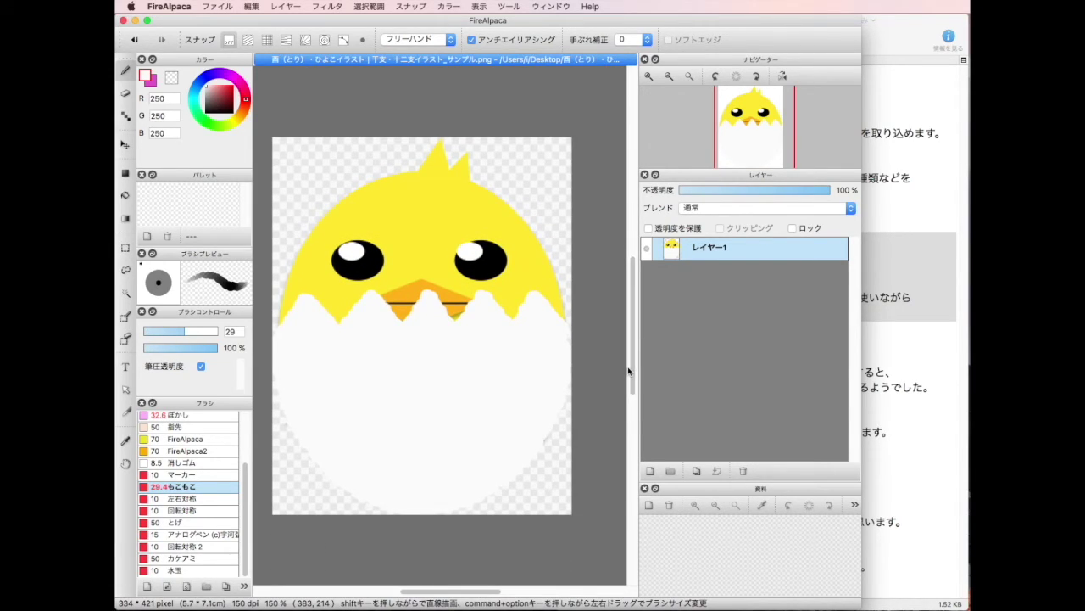
- Switch to the CotEditor notes and highlight section 4 about saving the image under a new name
left_click(893, 103)
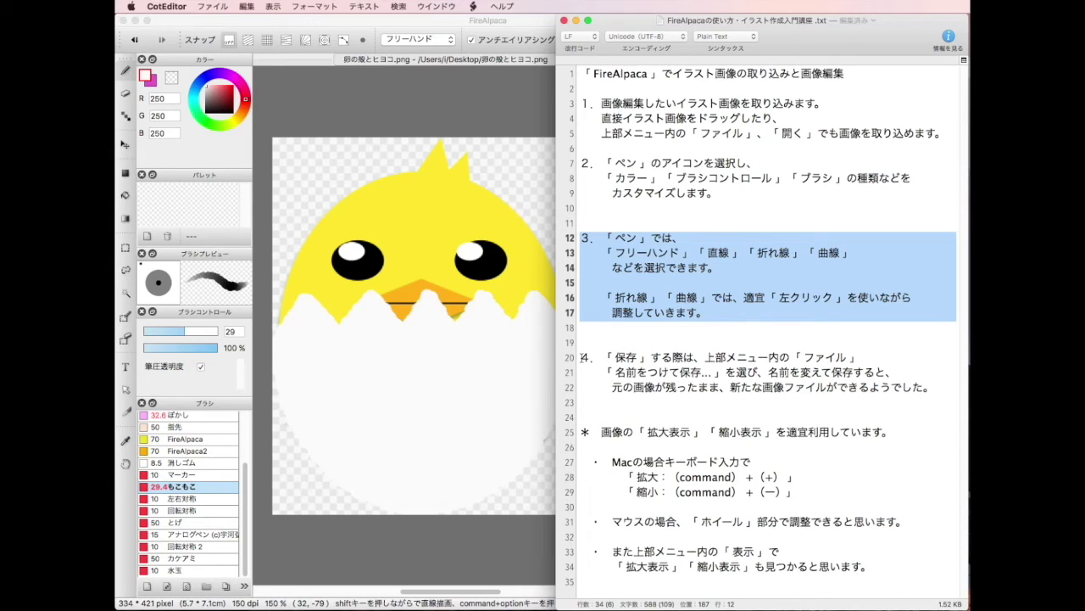
left_click_drag(580, 357, 944, 399)
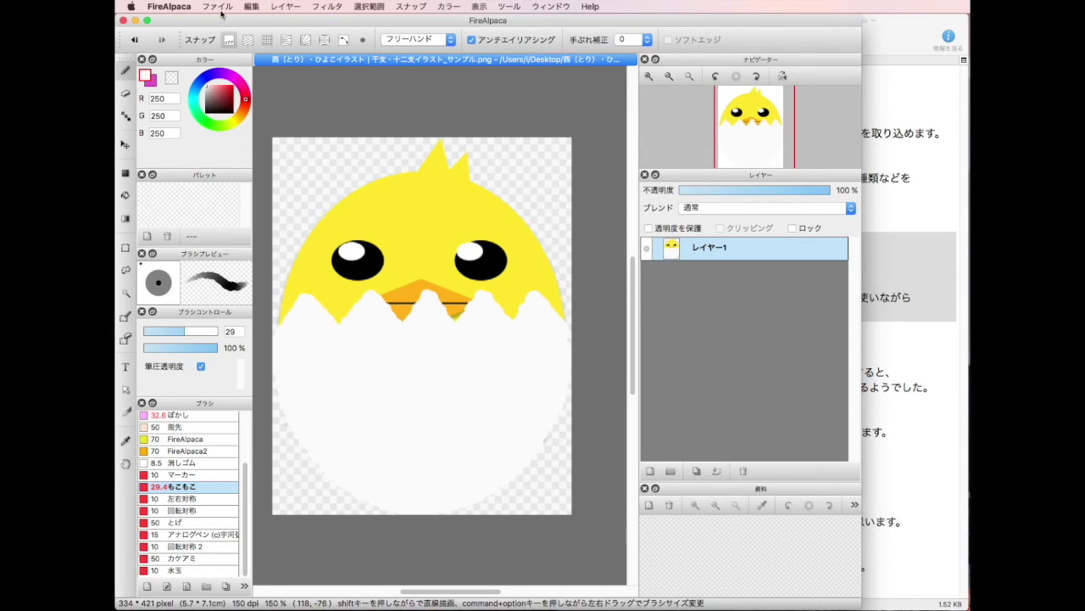
- Back in FireAlpaca, save the illustration to the Desktop under the new name 卵の殻とヒヨコ in FireAlpaca (*.mdp) format
left_click(217, 6)
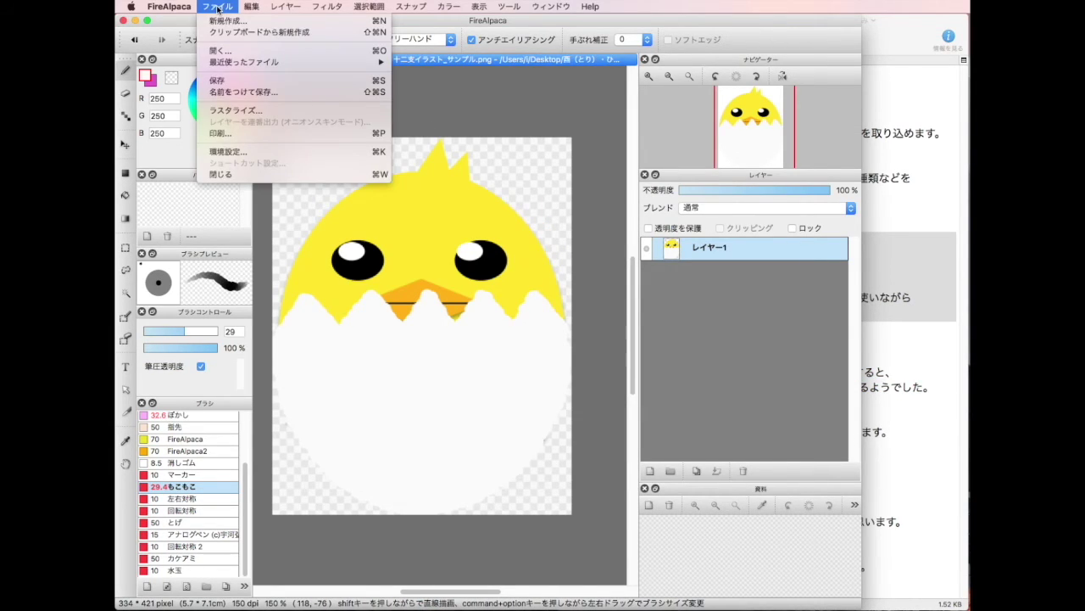
left_click(308, 93)
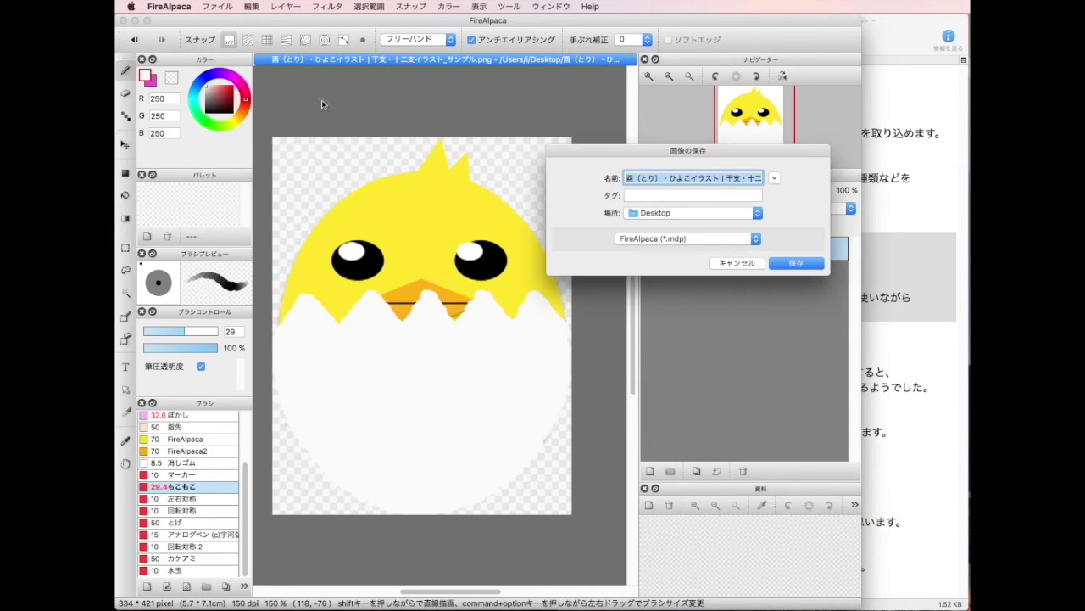
left_click(703, 179)
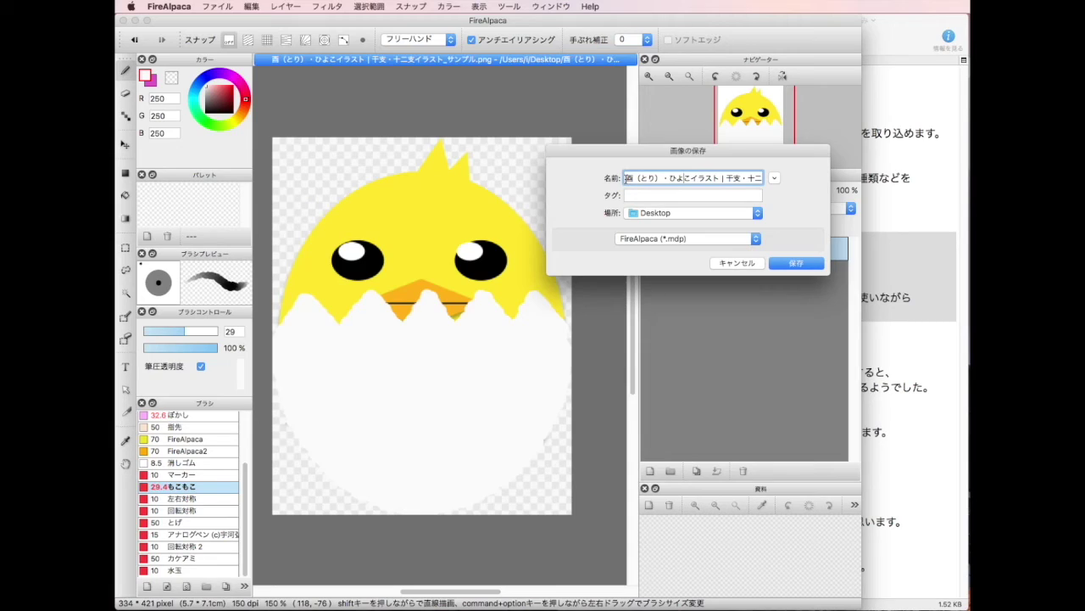
left_click_drag(626, 178, 644, 197)
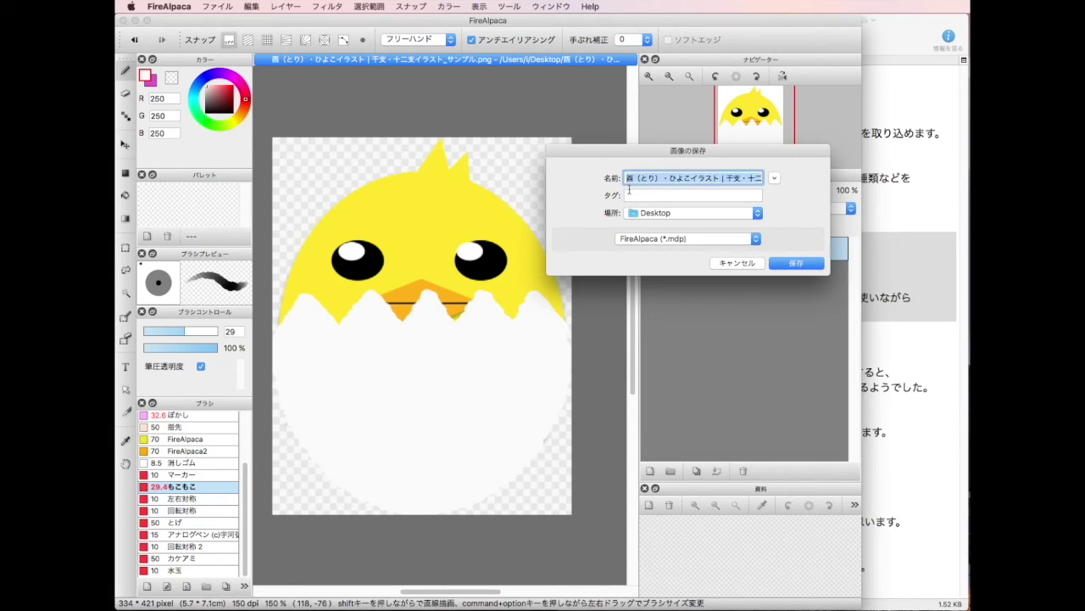
key("BackSpace")
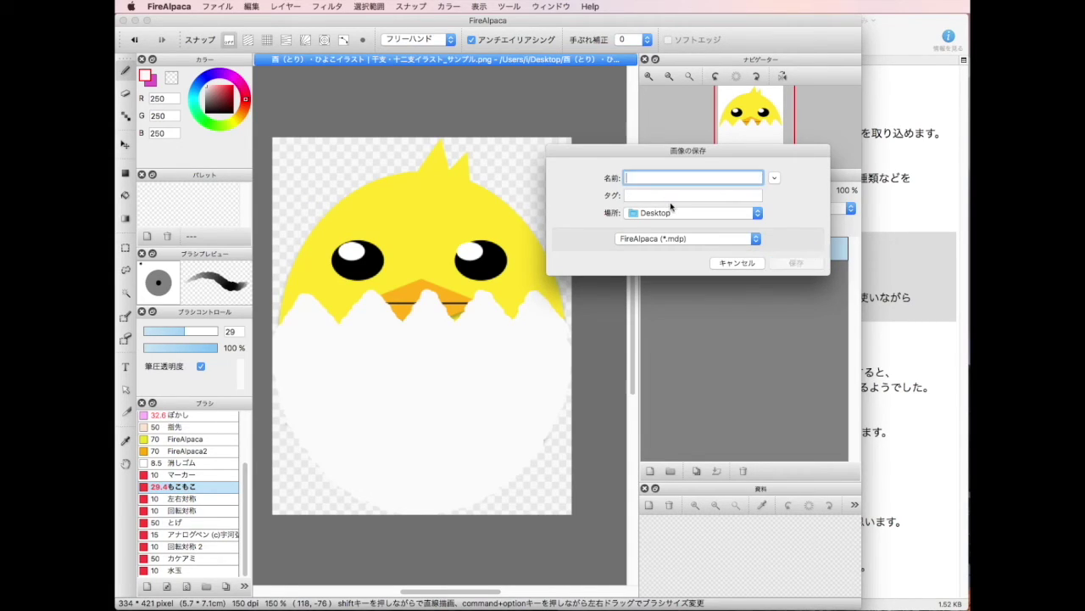
type("t")
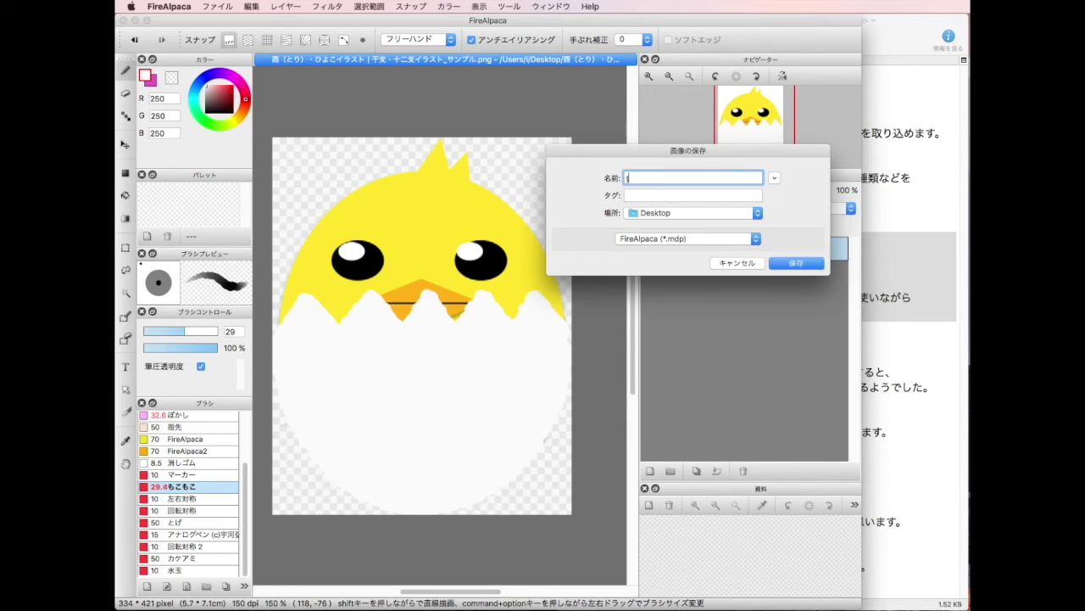
type("amagonoka")
key("Tab")
type("tohiyoko")
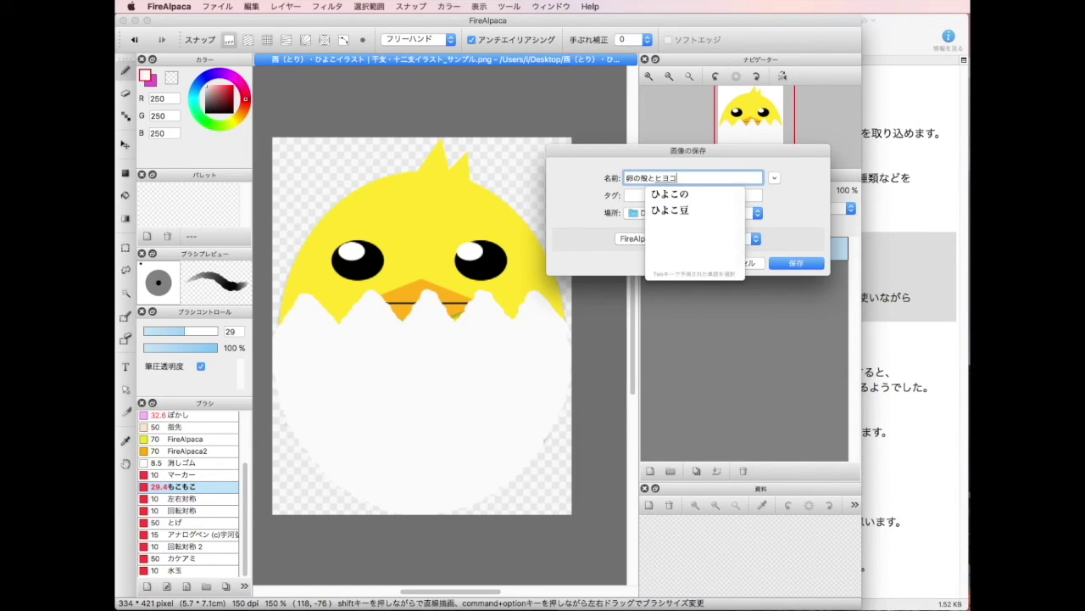
key("space")
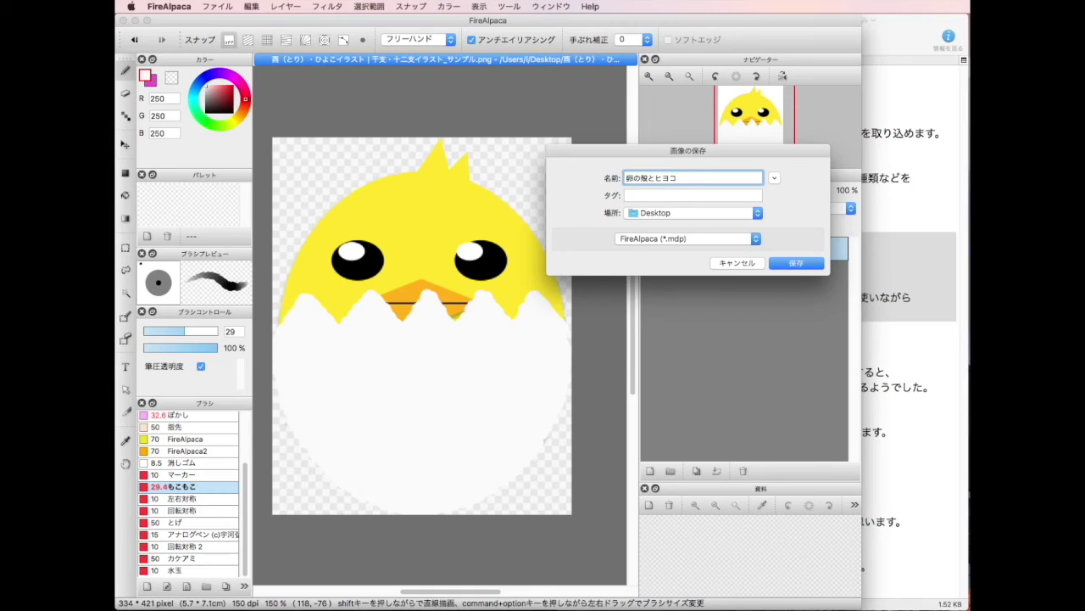
left_click(812, 266)
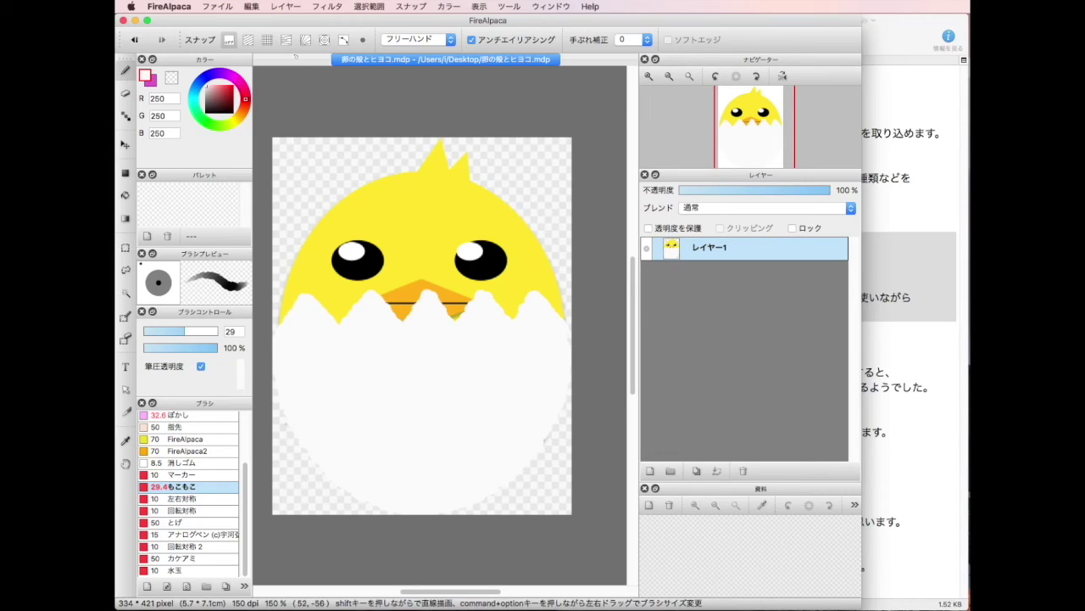
- Save a copy of the illustration to the Desktop as 卵の殻とヒヨコ in PNG (*.png) format, using the transparent 透過PNG setting
left_click(216, 5)
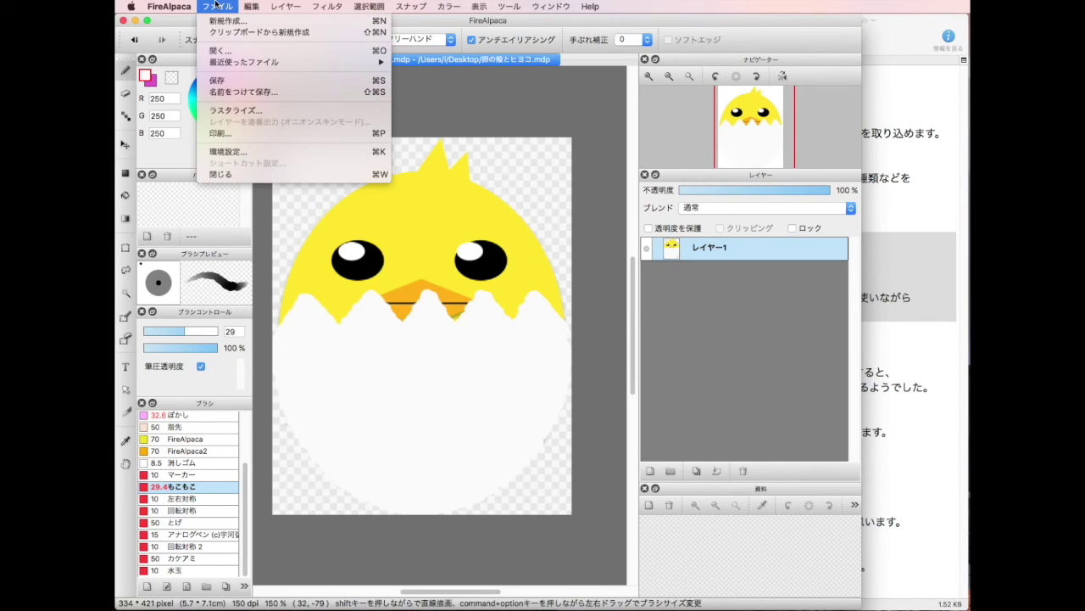
left_click(288, 95)
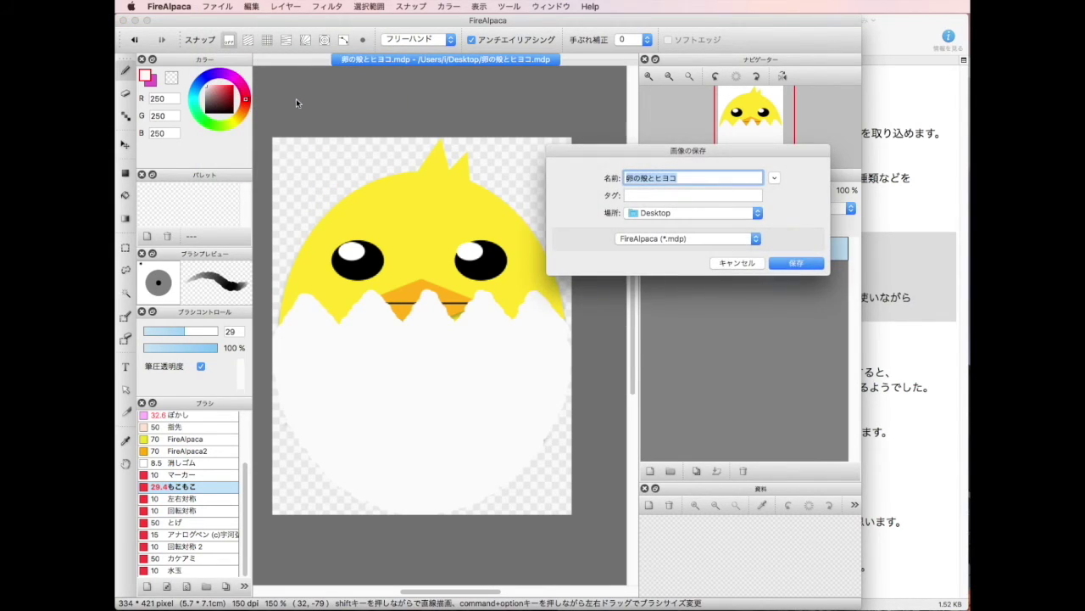
left_click(700, 179)
triple_click(698, 178)
left_click(683, 178)
double_click(684, 179)
left_click(684, 178)
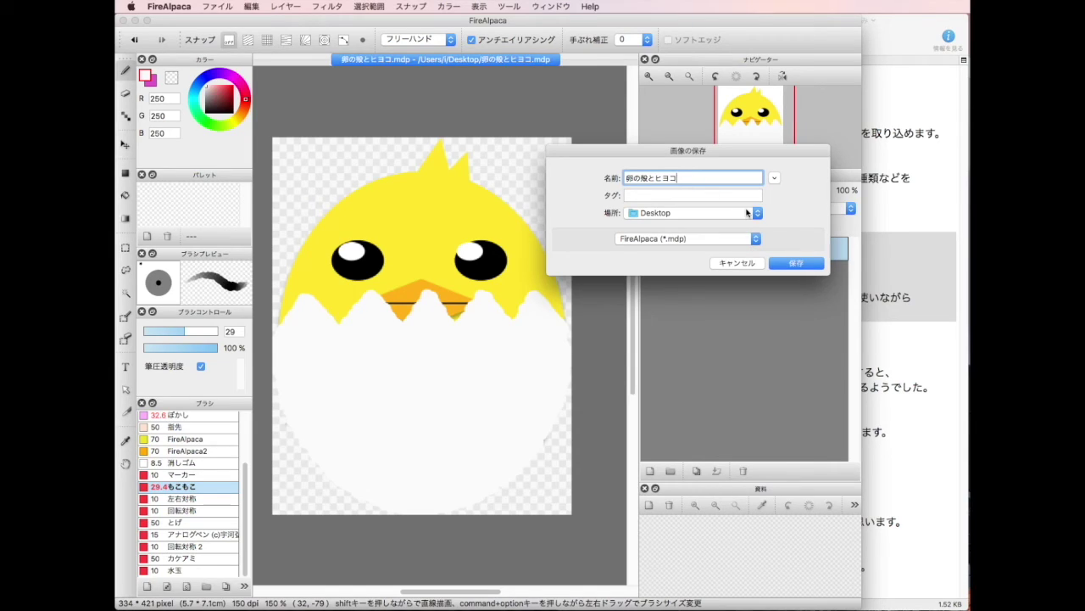
left_click(753, 239)
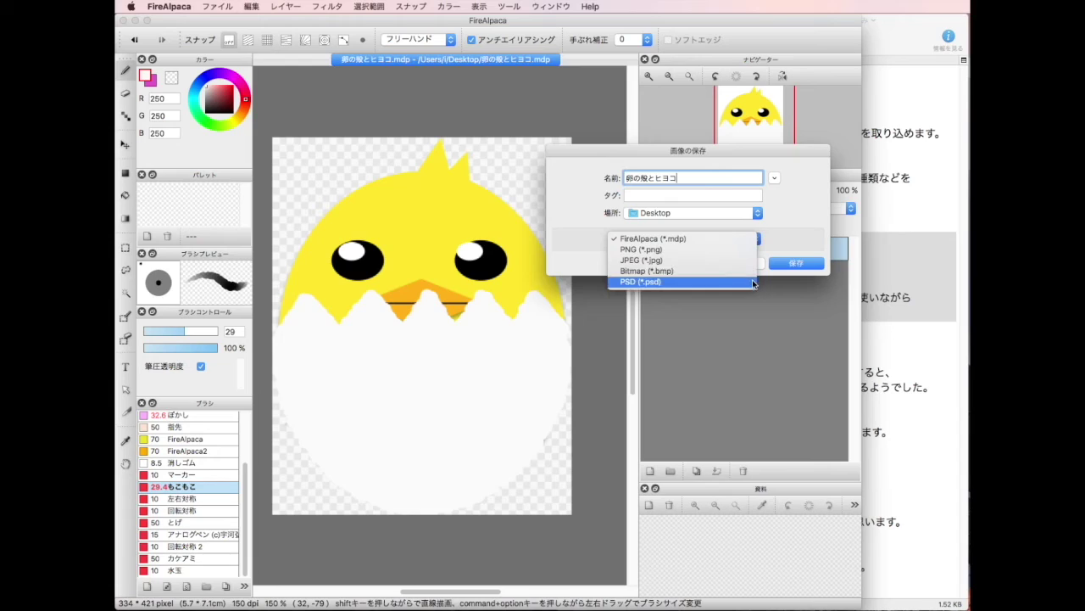
left_click(744, 250)
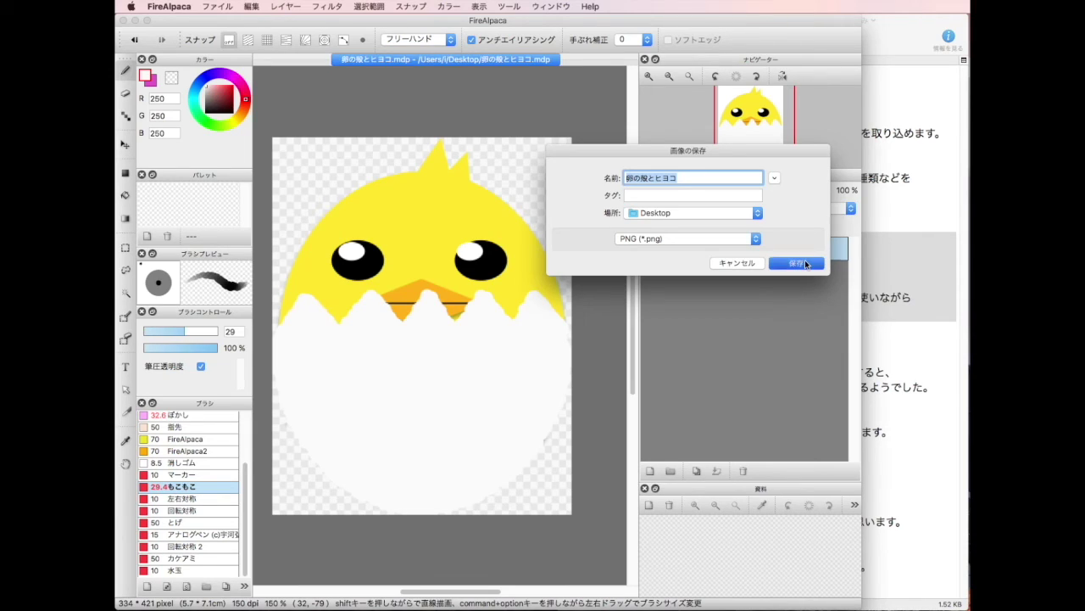
left_click(805, 263)
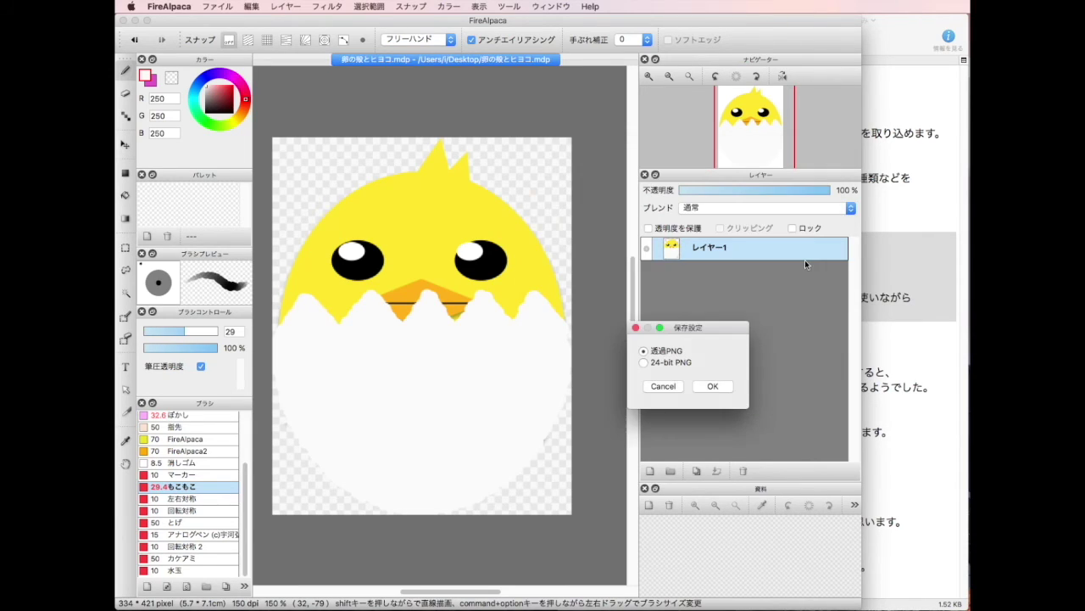
left_click(726, 388)
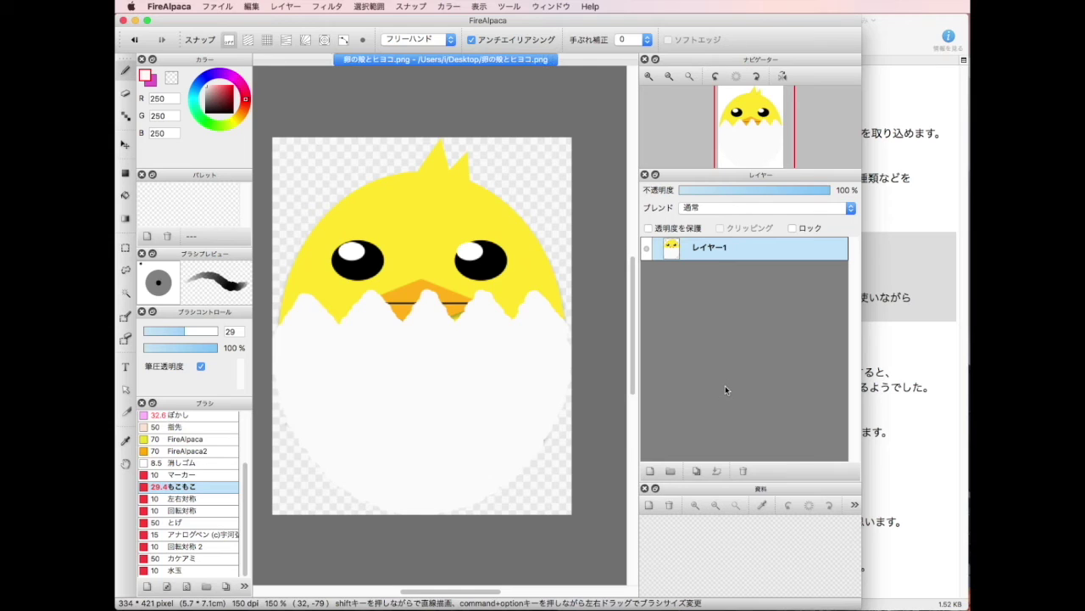
- Move the CotEditor notes window aside to uncover the Desktop, and line up 卵の殻とヒヨコ.mdp and 卵の殻とヒヨコ.png below the original chick image
left_click(893, 103)
left_click_drag(909, 21, 790, 7)
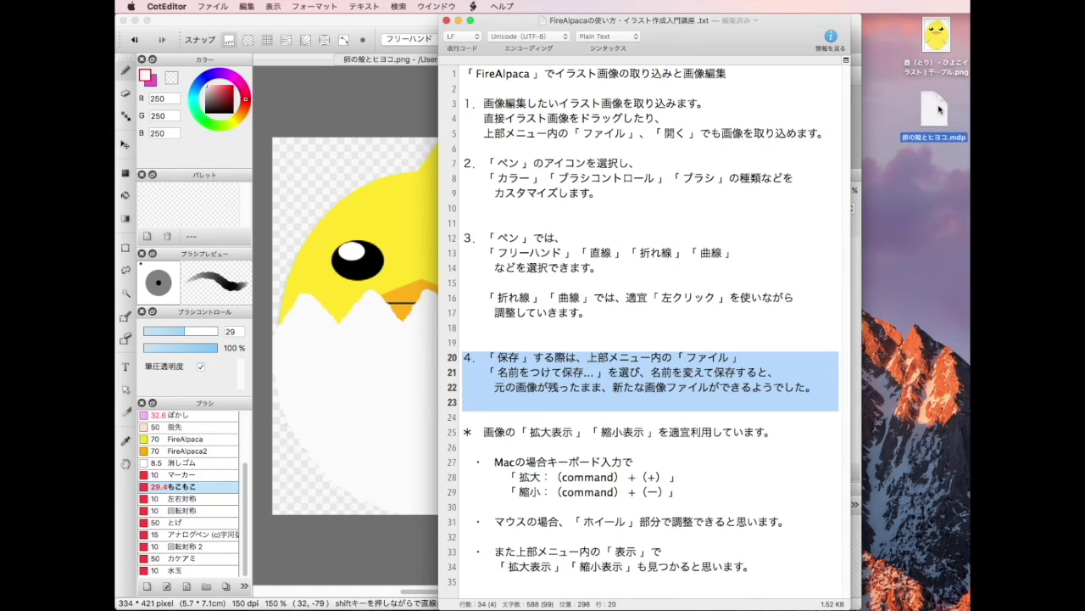
left_click_drag(932, 166, 940, 112)
left_click_drag(943, 212, 935, 186)
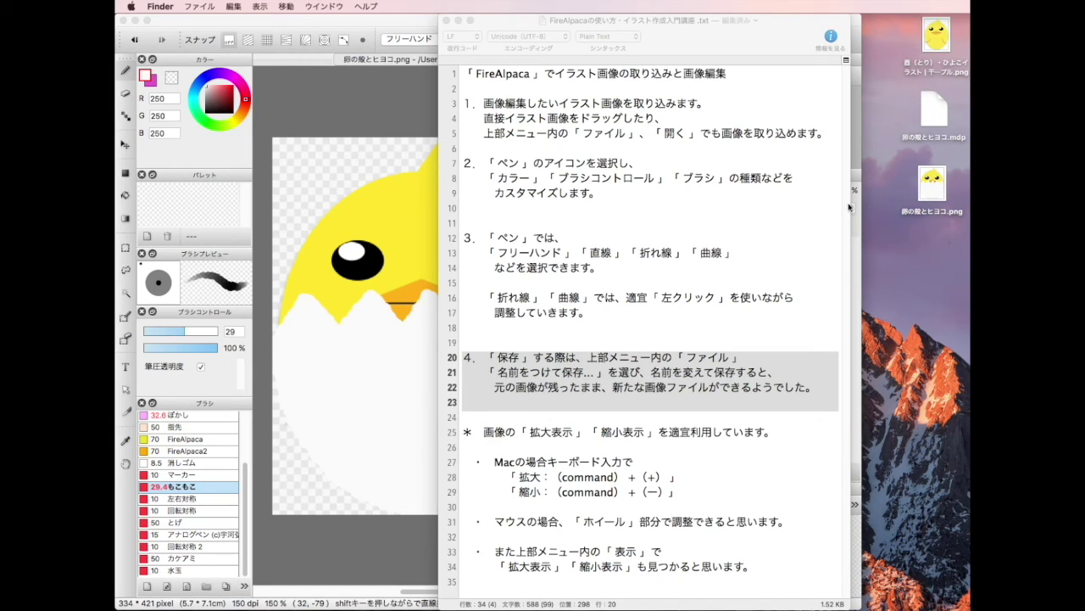
- Close the FireAlpaca window and reopen the saved illustration from 卵の殻とヒヨコ.mdp on the Desktop
left_click(372, 115)
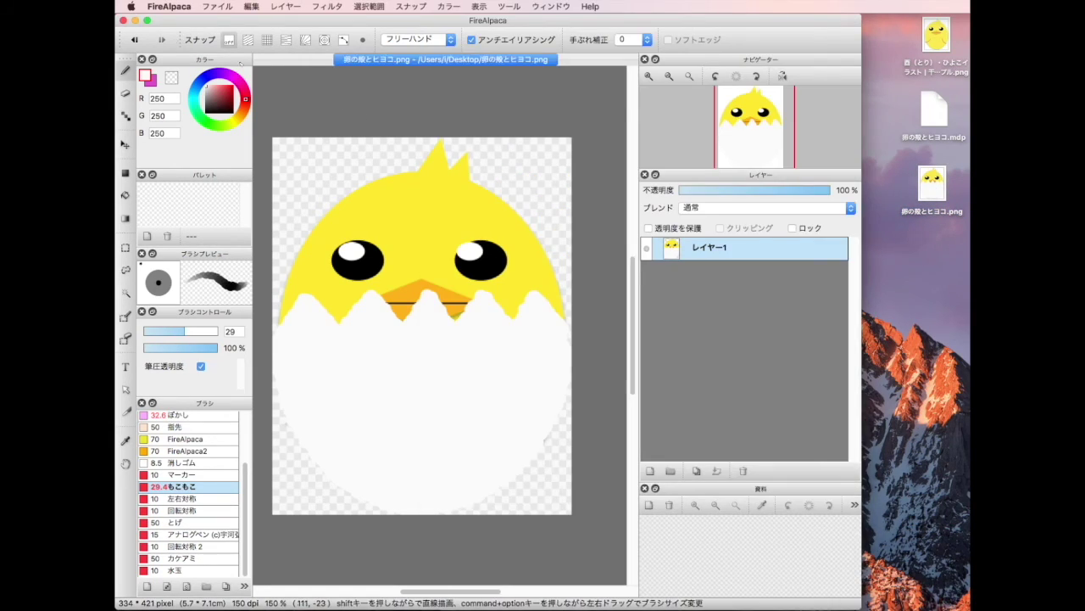
left_click(123, 20)
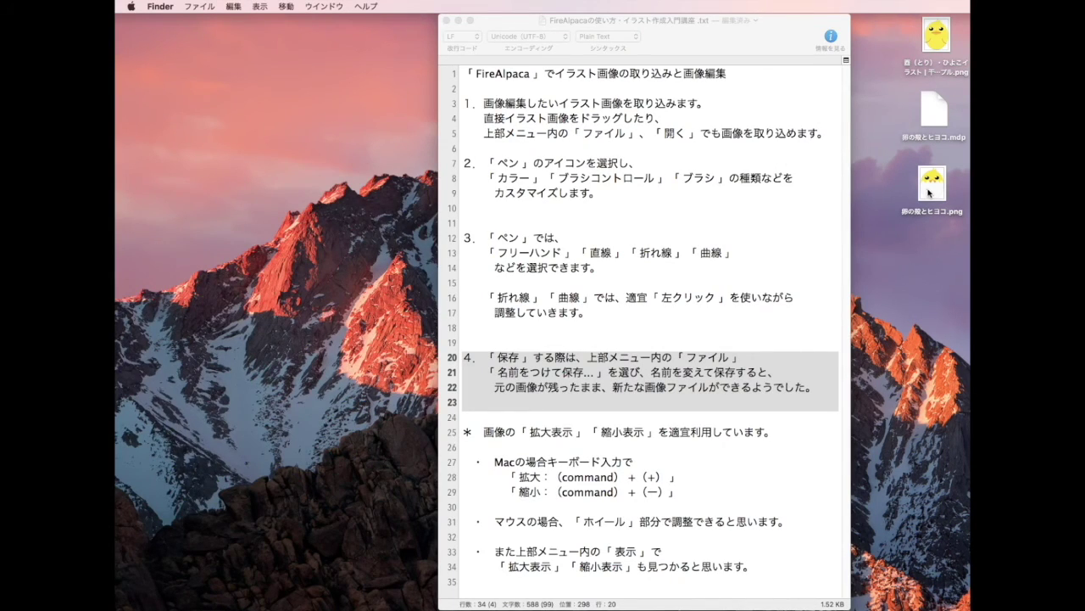
left_click(931, 121)
double_click(931, 121)
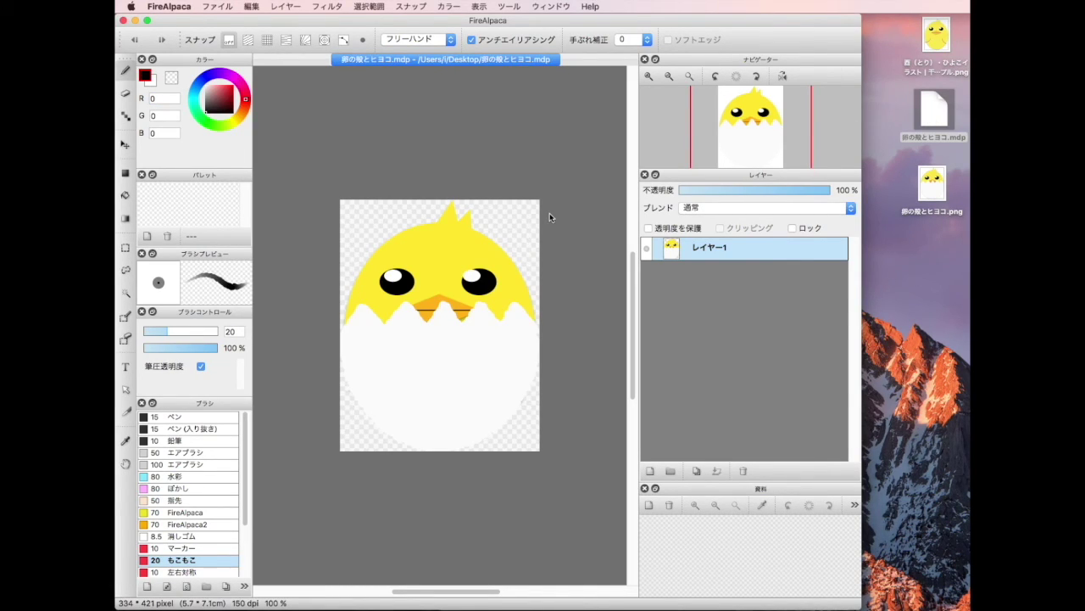
- Select the 卵の殻とヒヨコ.png file on the Desktop
left_click(931, 197)
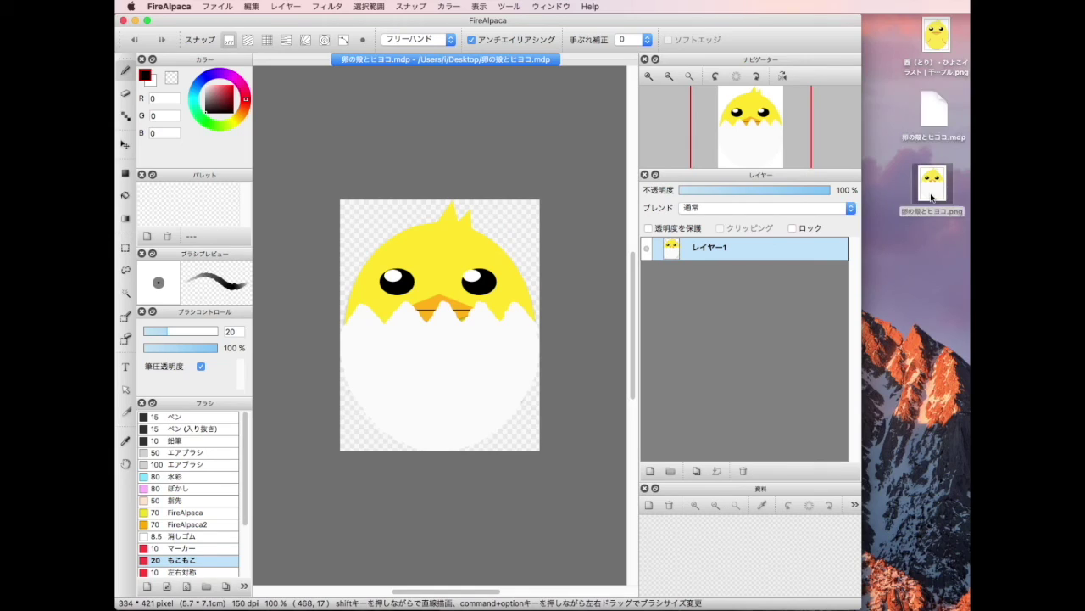